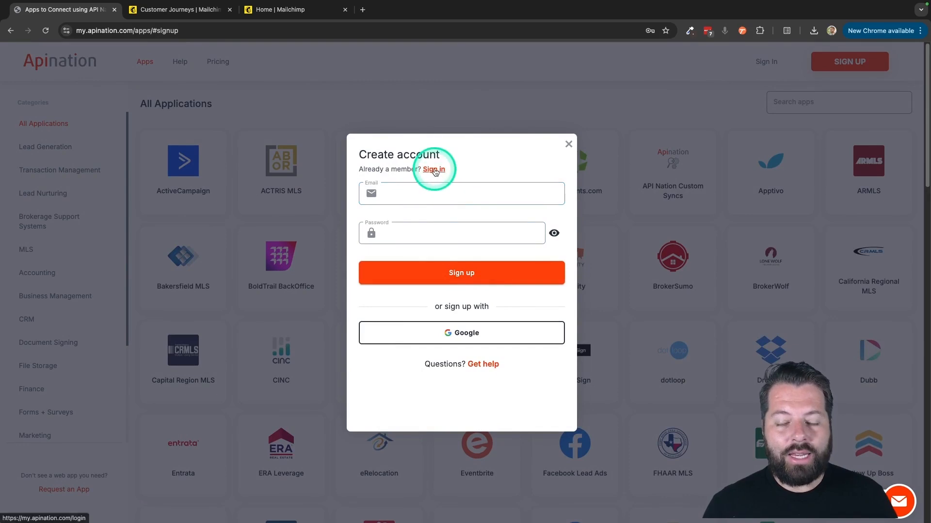
Step: Sign in to the existing account with Google and open the Mailchimp application from the list of all applications
left_click(433, 169)
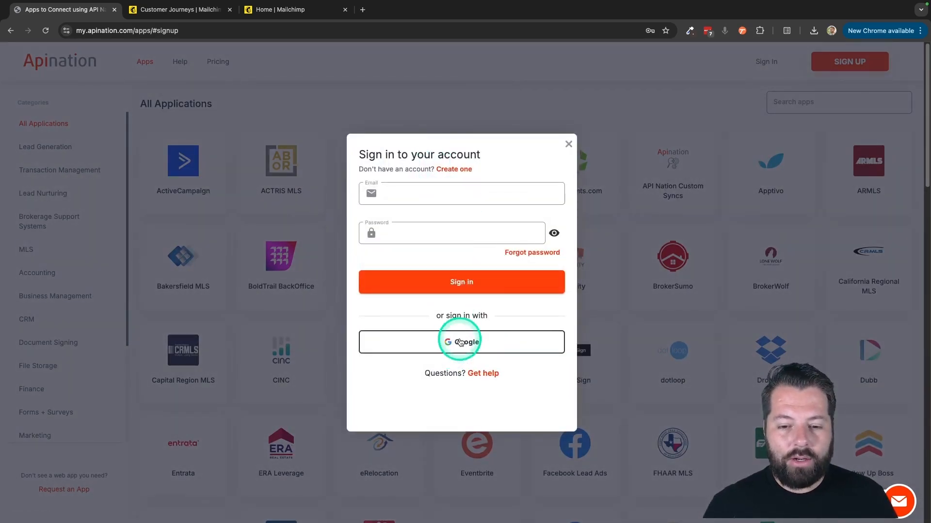
left_click(460, 343)
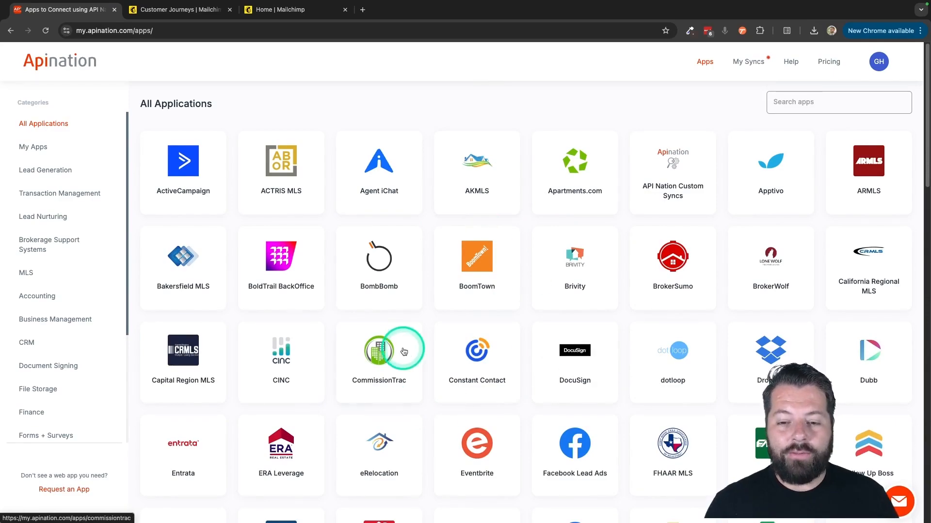
scroll(401, 349, "down", 3)
scroll(403, 350, "down", 5)
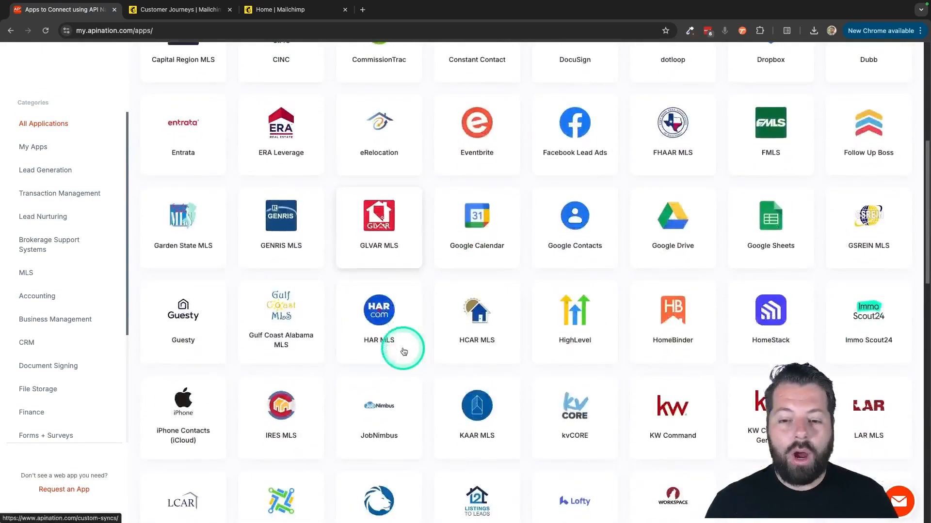
scroll(402, 347, "down", 3)
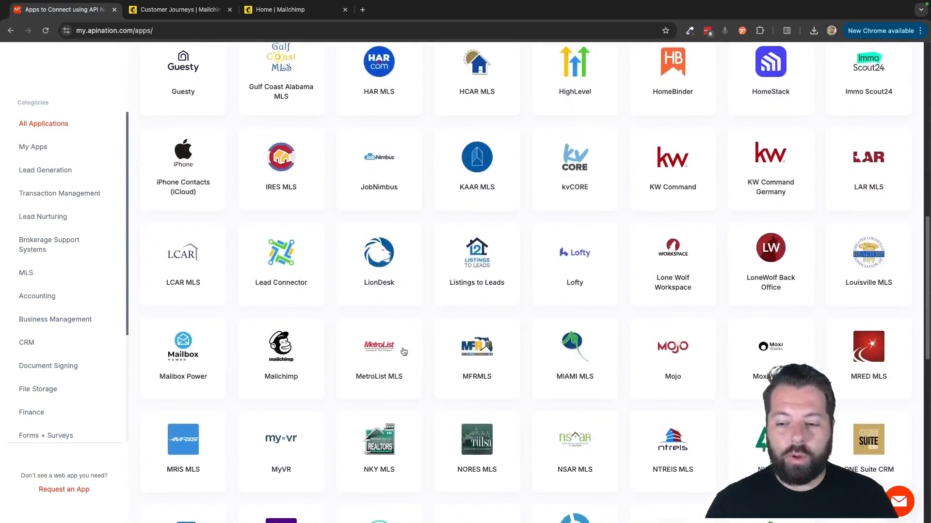
scroll(544, 377, "down", 3)
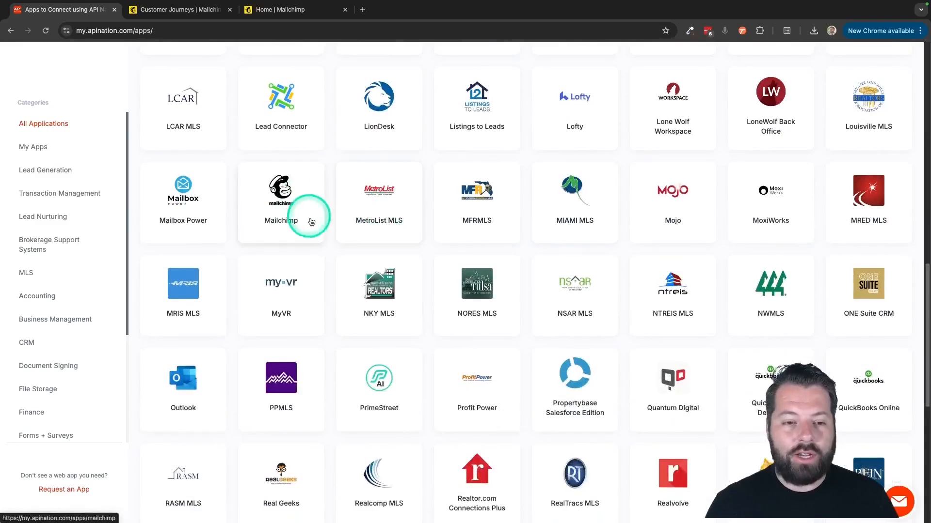
left_click(284, 197)
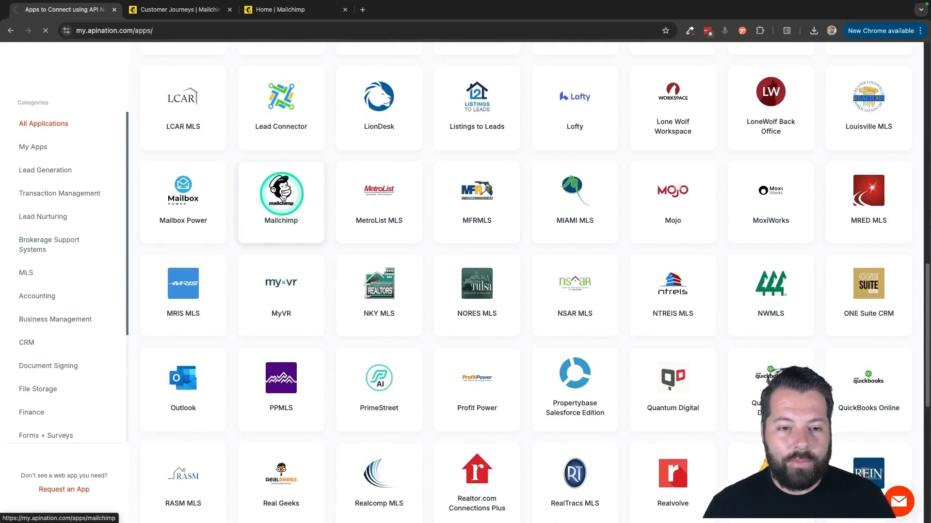
Step: Start adding an account under Mailchimp's connections and name the connection "Gabe Co"
scroll(436, 315, "down", 5)
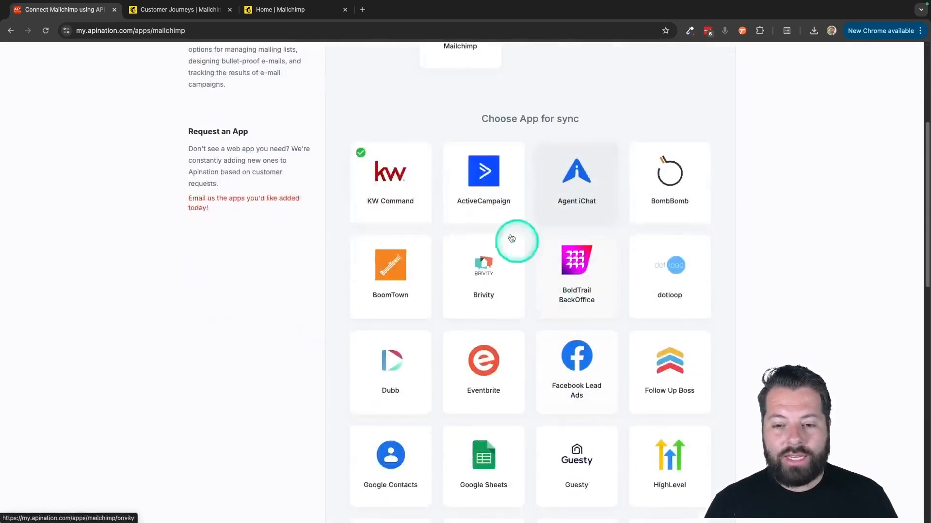
scroll(536, 386, "down", 9)
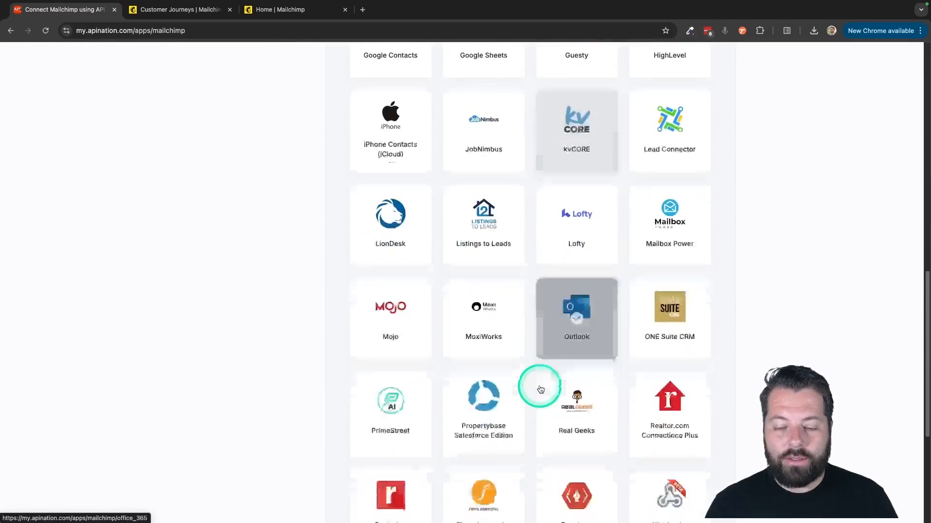
scroll(540, 389, "down", 4)
scroll(540, 389, "up", 8)
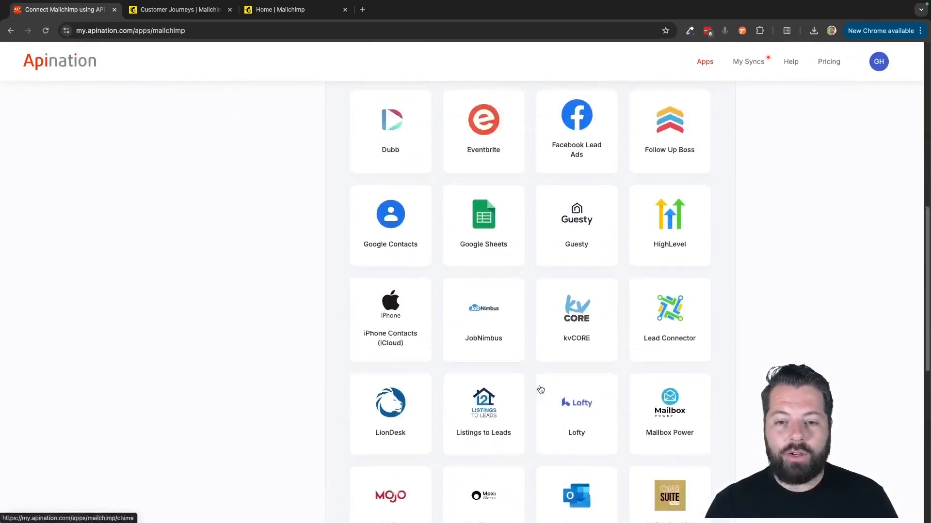
scroll(541, 389, "up", 10)
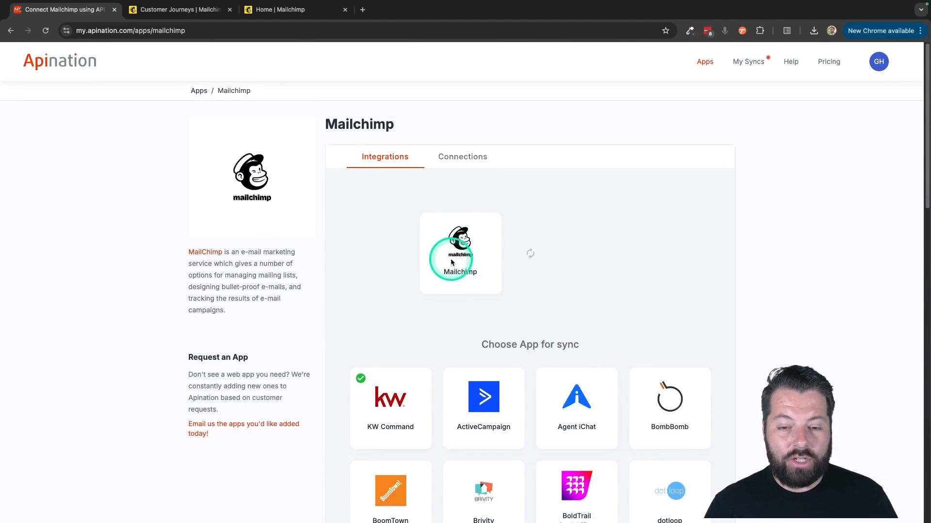
left_click(455, 161)
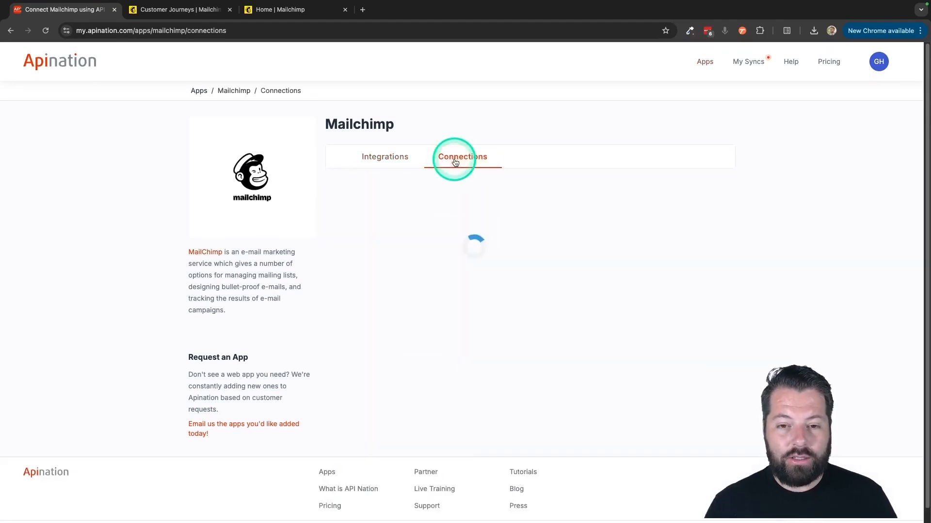
left_click(679, 188)
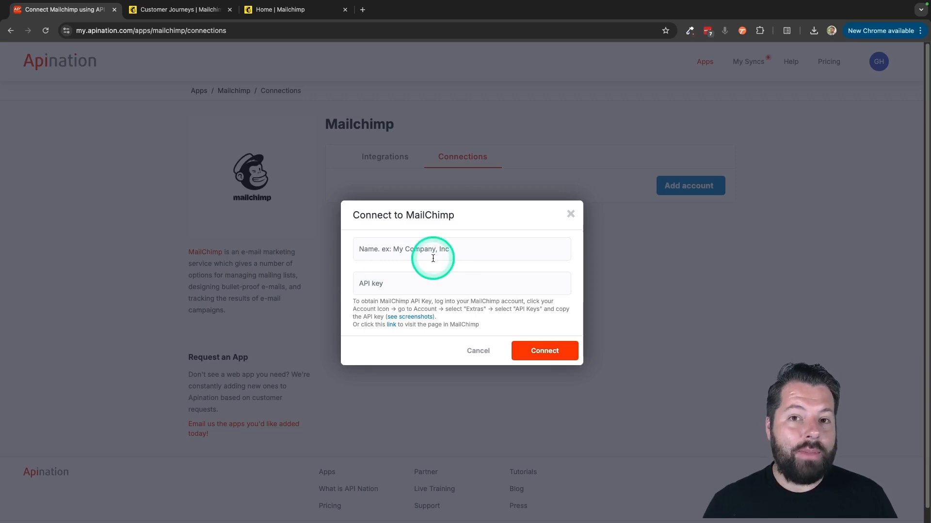
left_click(367, 250)
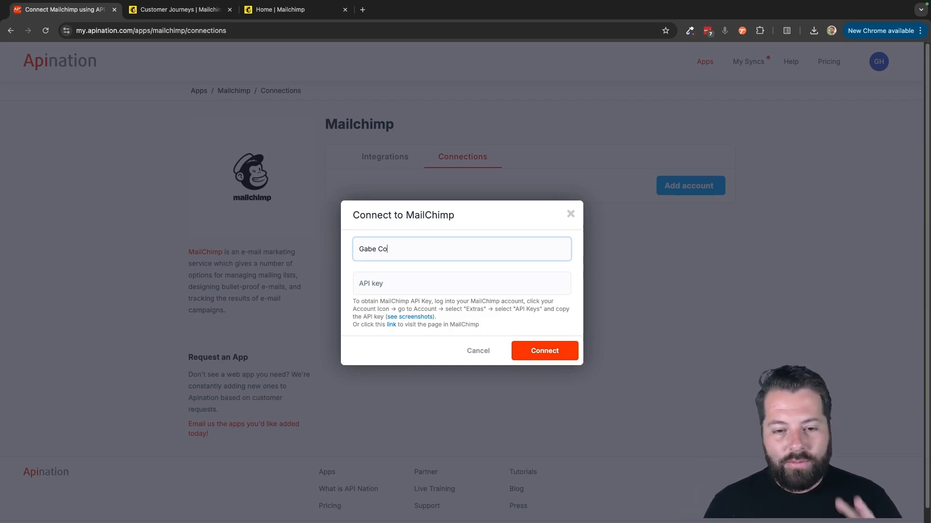
left_click_drag(361, 250, 410, 251)
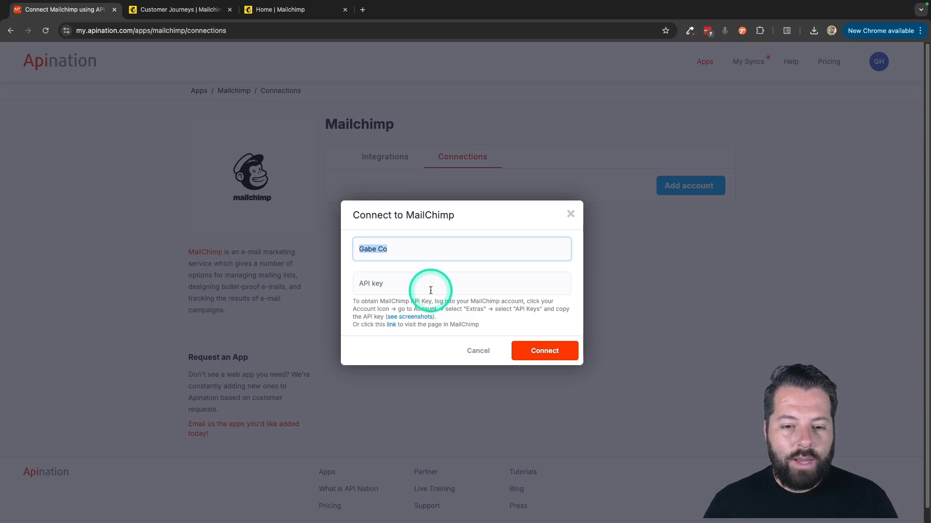
left_click(396, 283)
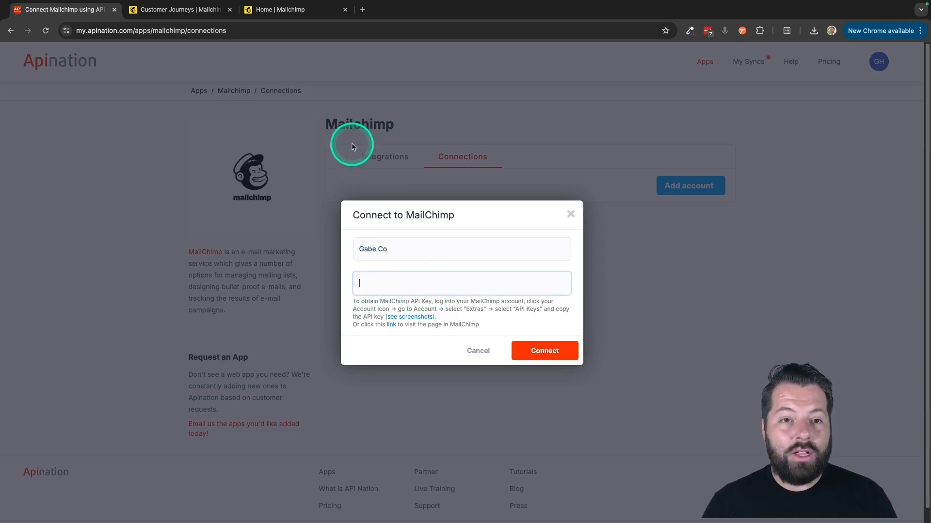
Step: Switch to Mailchimp and open the API keys page from the account profile's extras
left_click(290, 8)
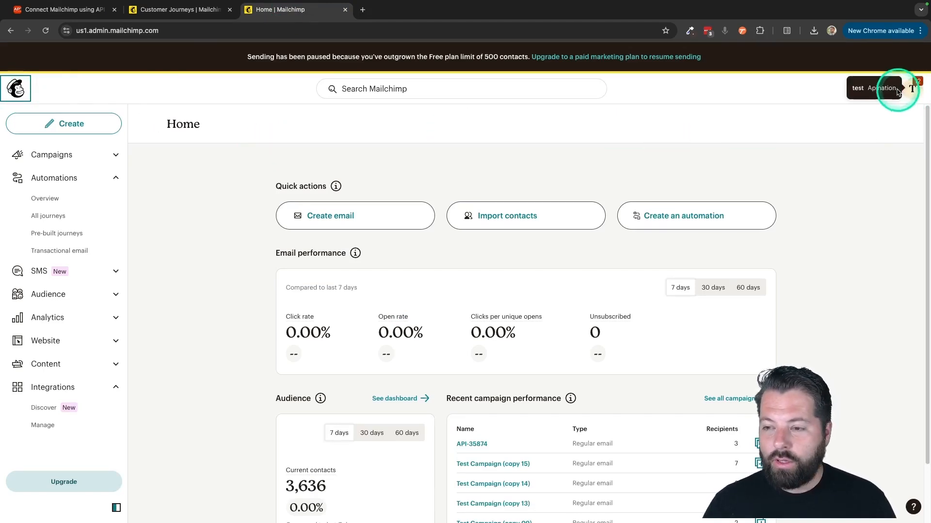
left_click(912, 90)
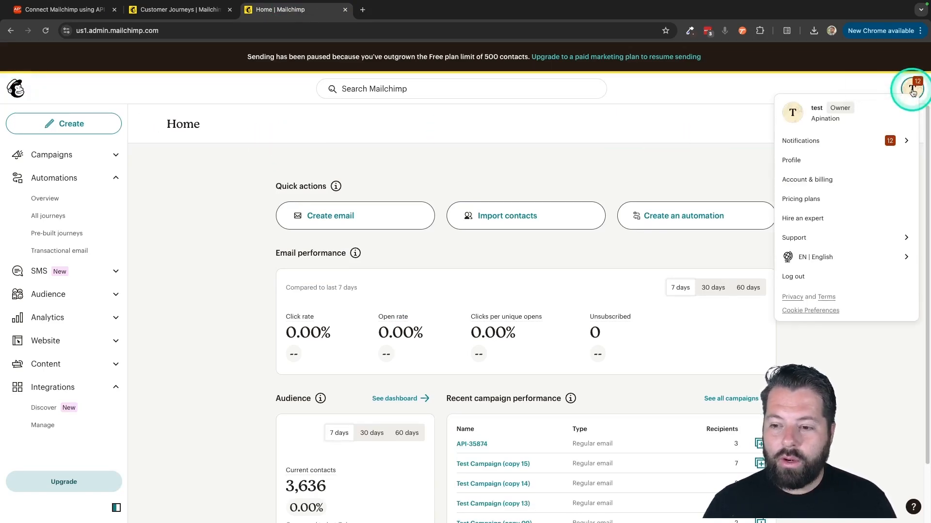
left_click(798, 163)
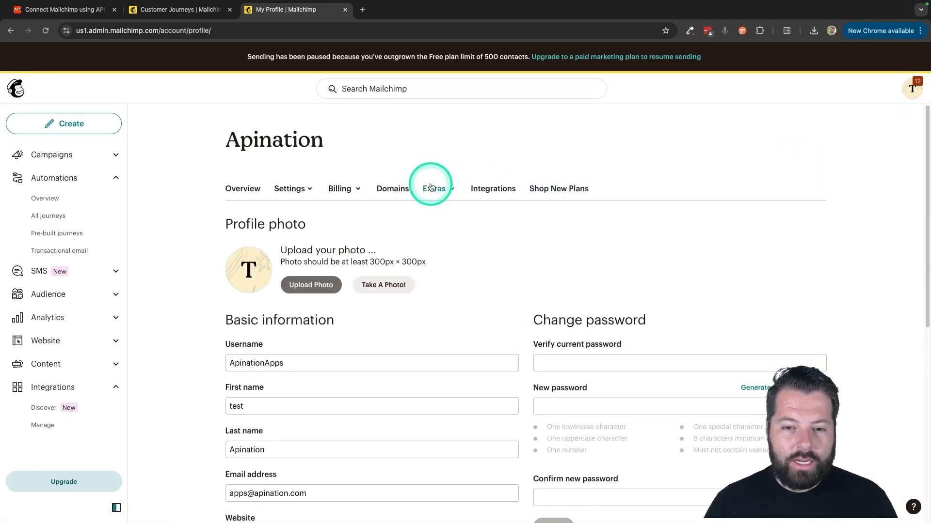
left_click(452, 192)
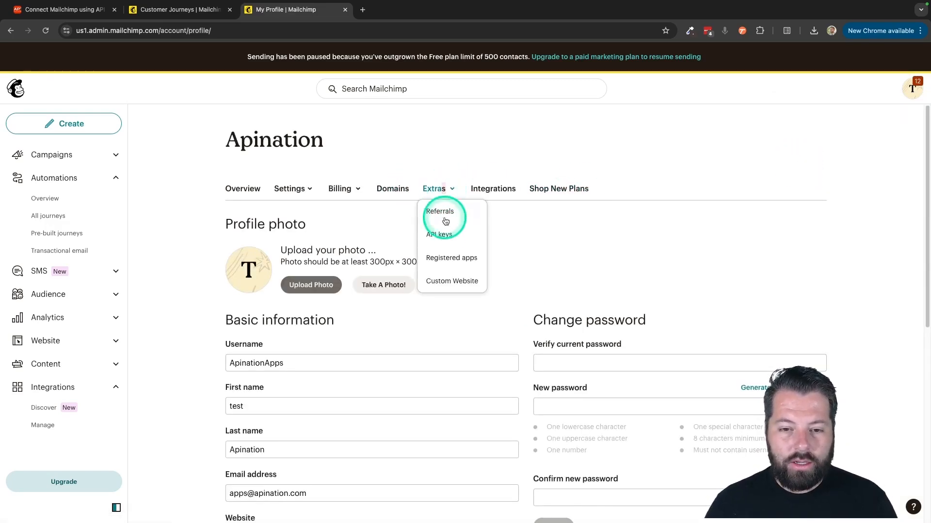
left_click(443, 237)
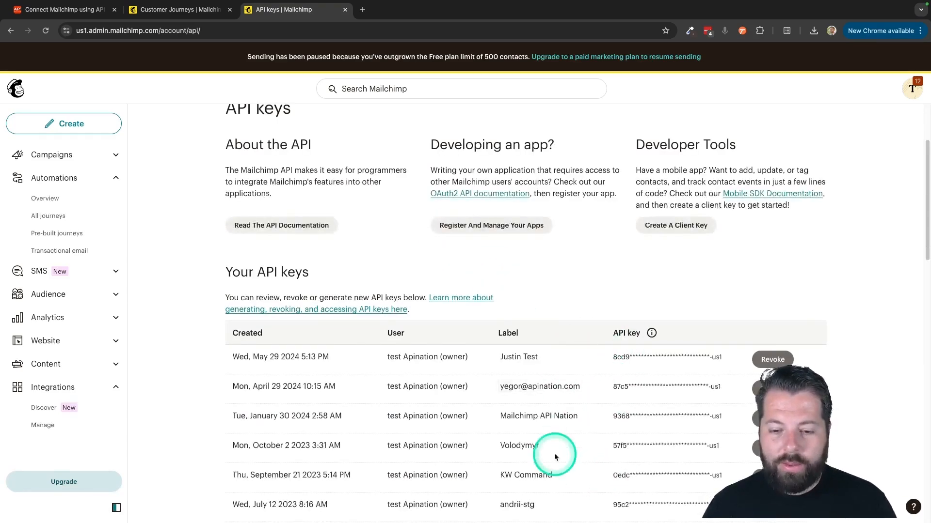
Step: Generate a new Mailchimp API key named "Gabe Co Key" and copy it to the clipboard
scroll(574, 468, "down", 4)
scroll(597, 321, "down", 15)
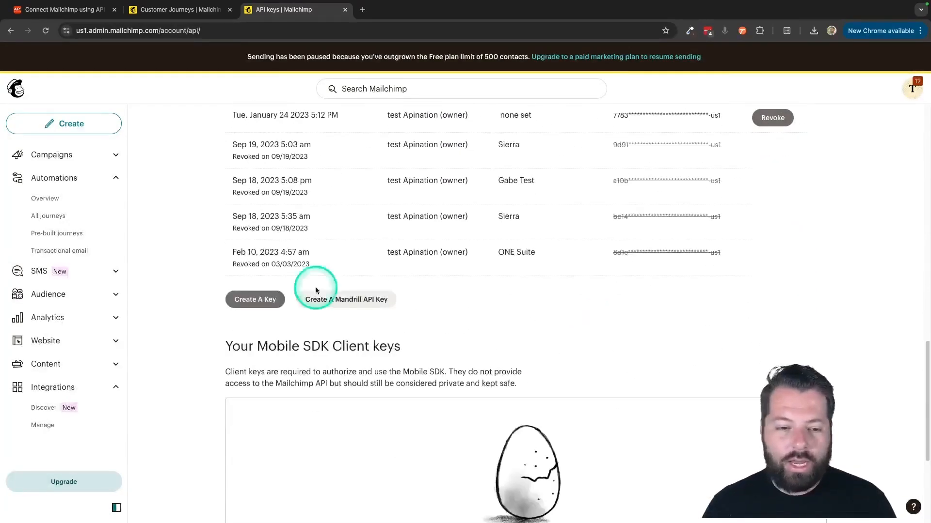
left_click(251, 298)
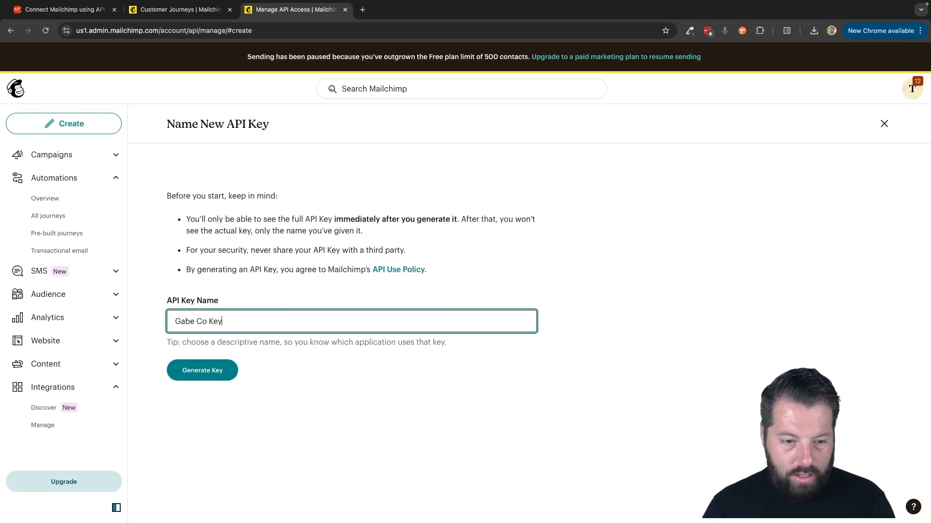
type("Gabe Co Key")
left_click(198, 371)
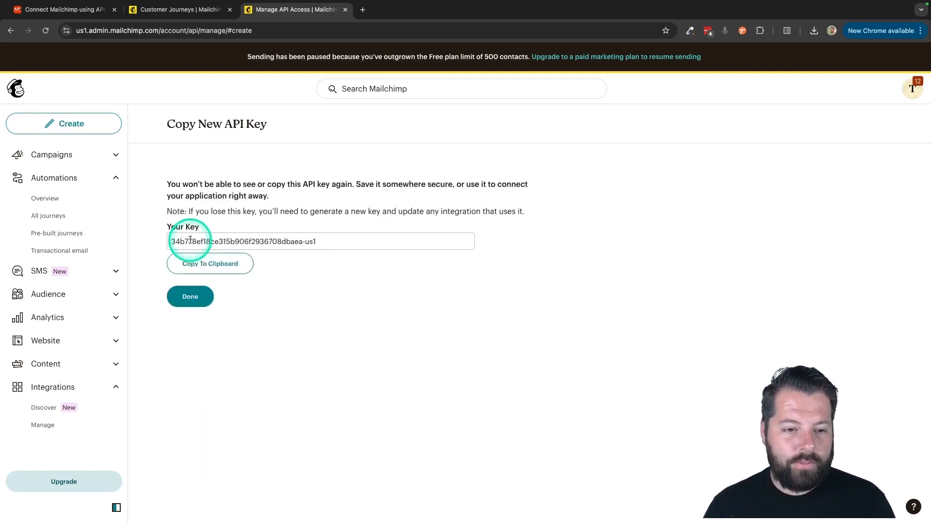
left_click(203, 264)
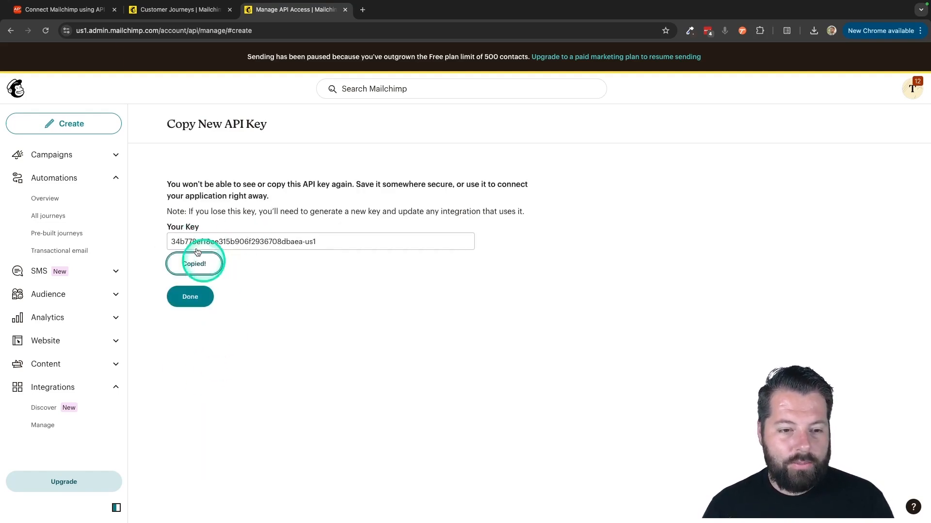
Step: Switch back to Apination, paste the copied API key into the Mailchimp connection form and connect the account
left_click(83, 25)
key("ctrl+v")
left_click(545, 350)
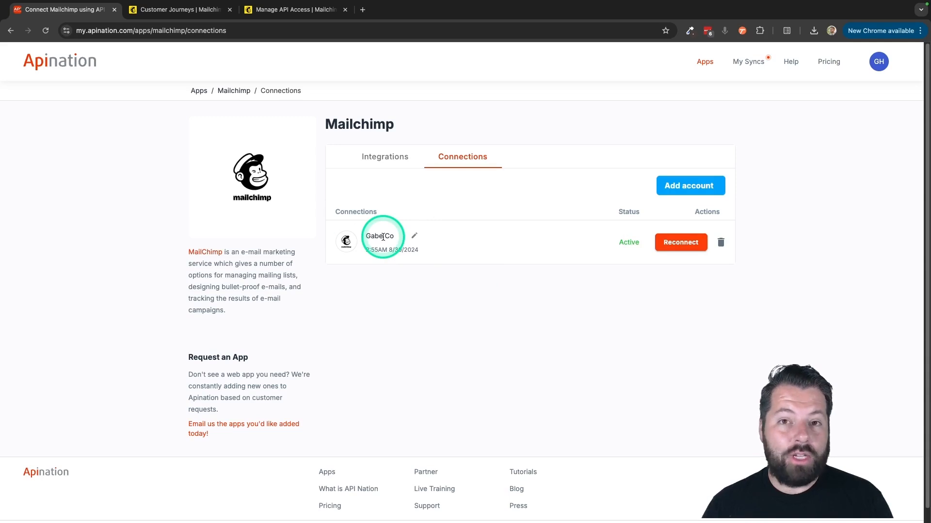
Step: Choose Brivity as the app to integrate with Mailchimp and activate the "Brivity leads to Mailchimp subscribers" sync
left_click(382, 155)
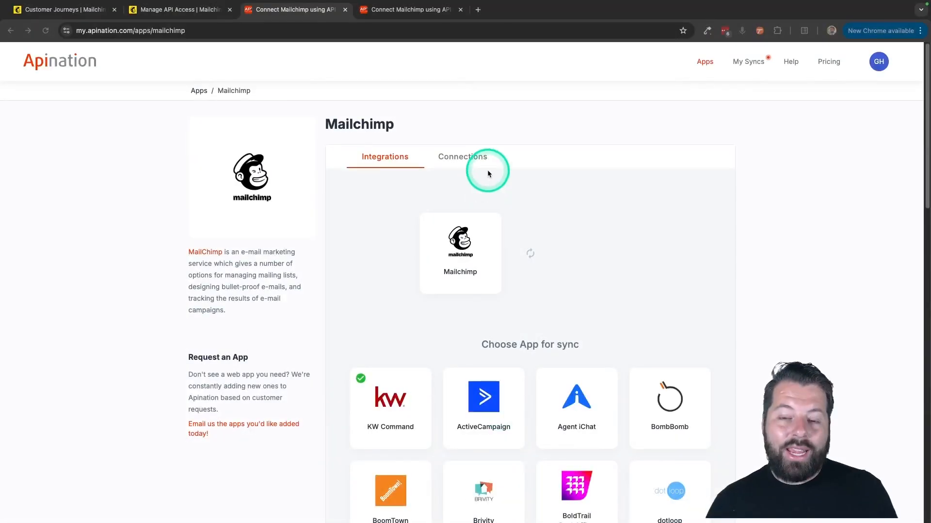
scroll(487, 171, "down", 5)
scroll(487, 170, "down", 2)
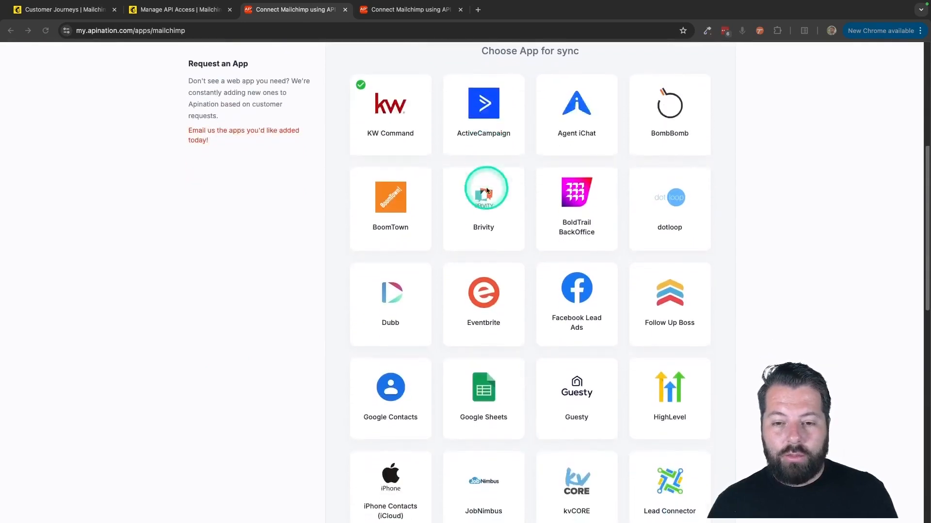
left_click(480, 196)
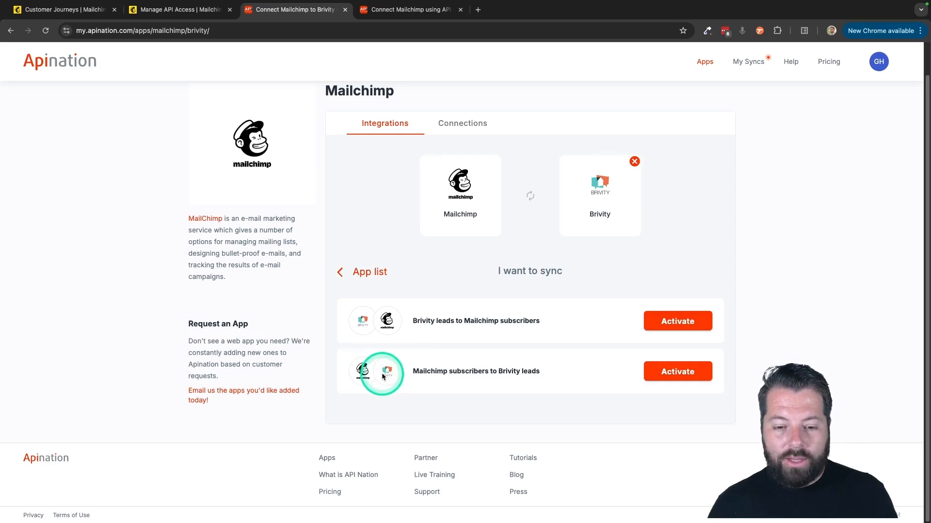
left_click(673, 326)
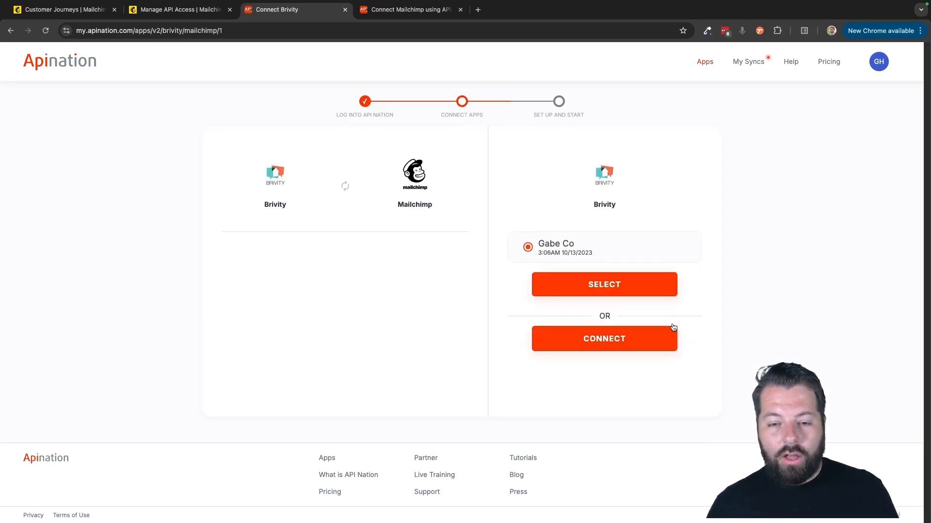
Step: Select the existing "Gabe Co" accounts for both Brivity and Mailchimp in the sync setup
left_click(493, 185)
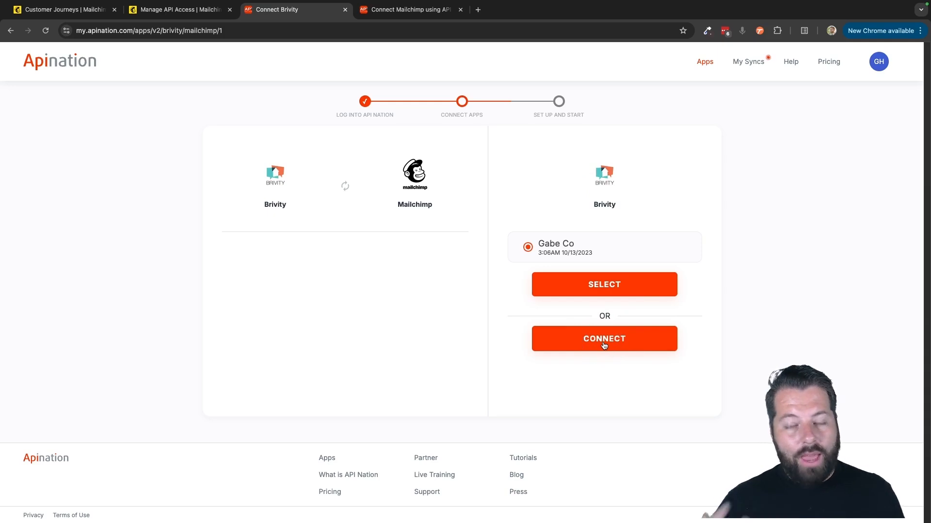
left_click(579, 280)
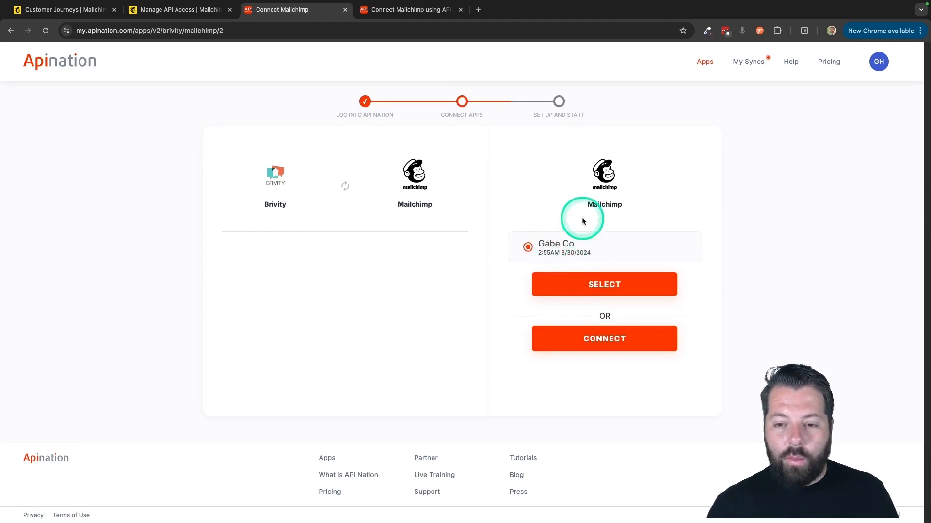
left_click(584, 279)
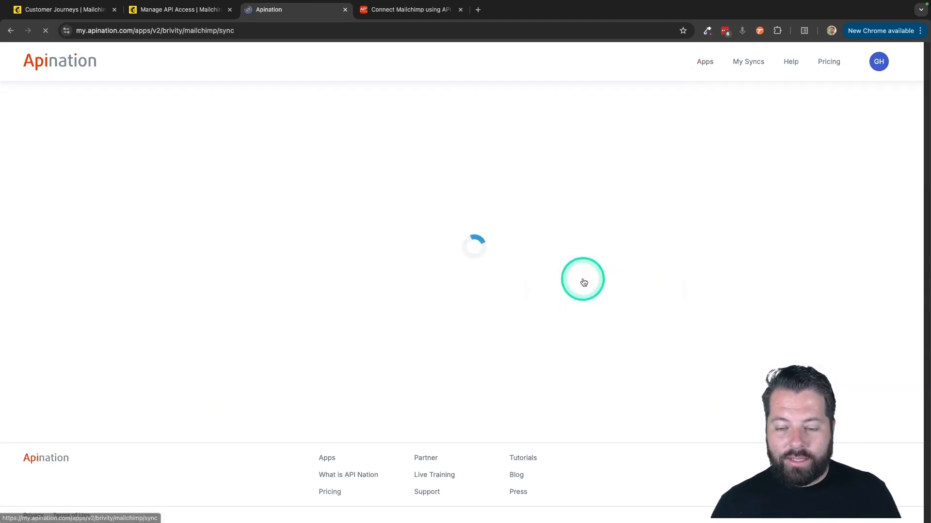
Step: Enable syncing all contacts on the first run in the Brivity sync settings
scroll(584, 283, "down", 1)
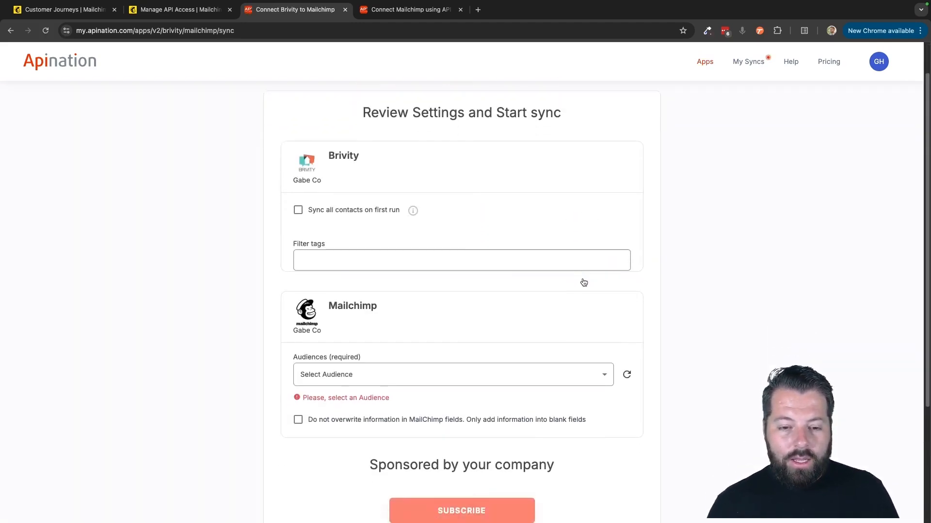
scroll(372, 182, "down", 1)
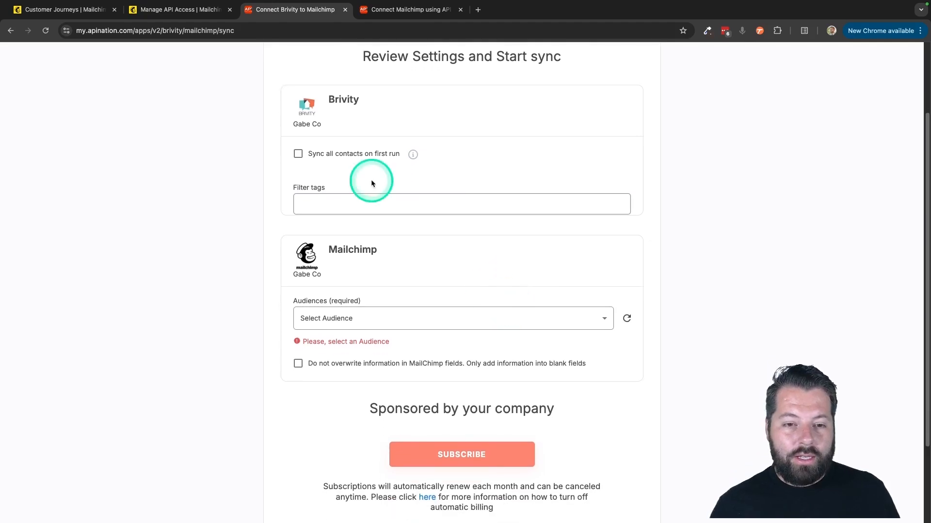
left_click(330, 158)
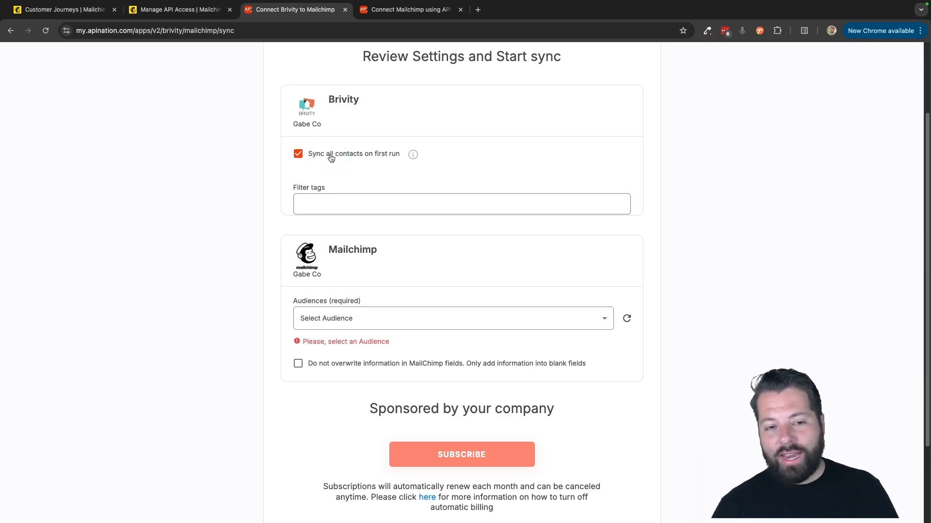
Step: Enter VIP as a Brivity filter tag and clear the field again
left_click(382, 193)
scroll(305, 104, "down", 2)
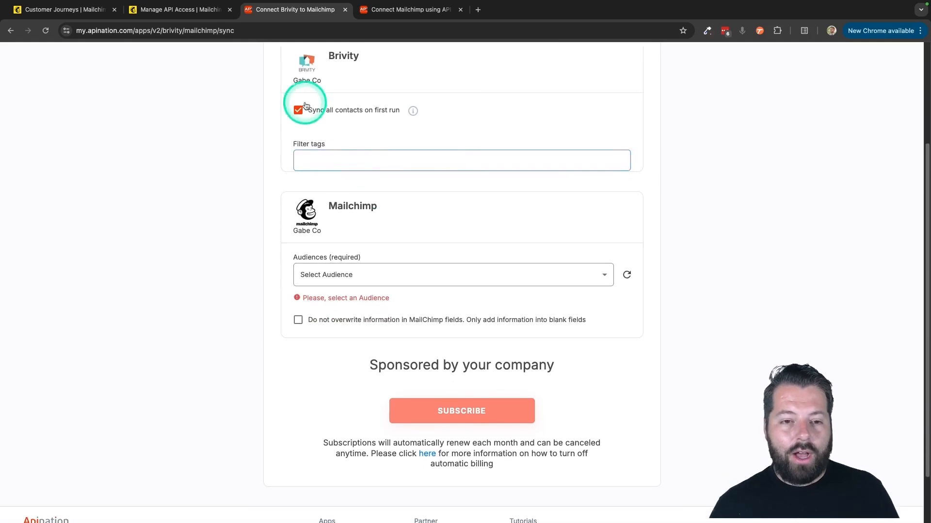
scroll(371, 153, "down", 2)
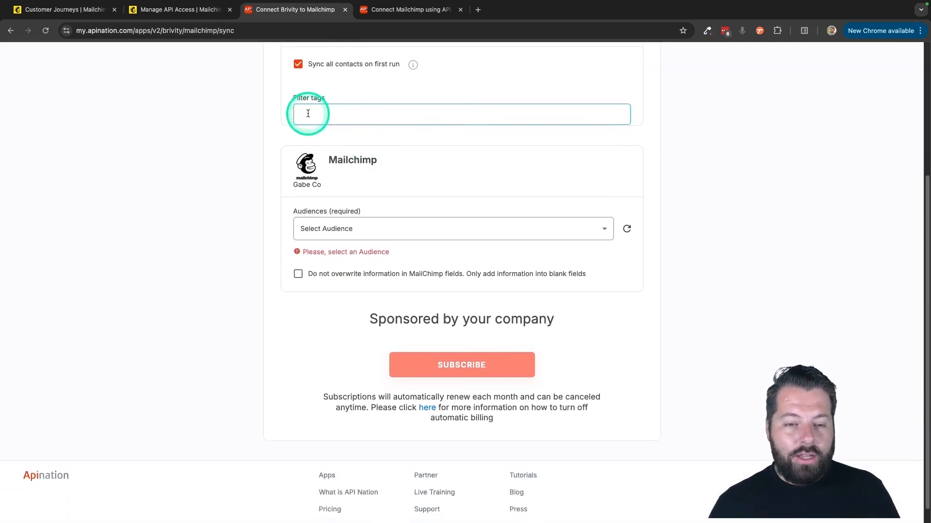
left_click(336, 114)
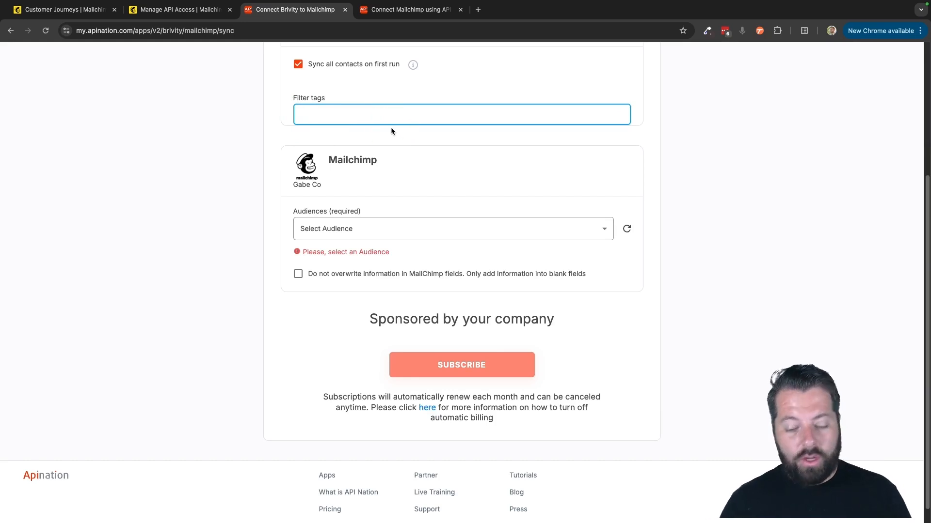
type("VIOP")
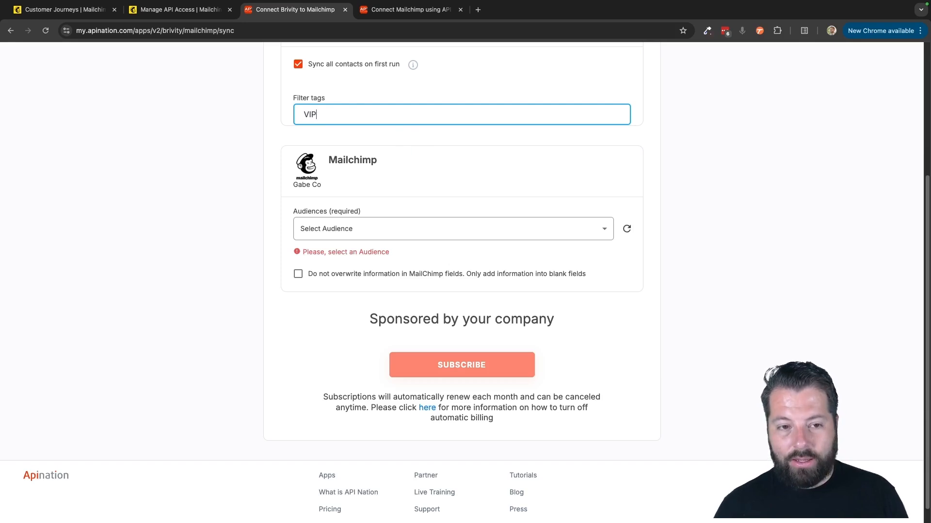
key("BackSpace")
key("BackSpace")
key("BackSpace")
Step: Subscribe to the sync with the Real Estate Clients audience and with overwriting of existing information in Mailchimp fields turned off
scroll(436, 194, "down", 1)
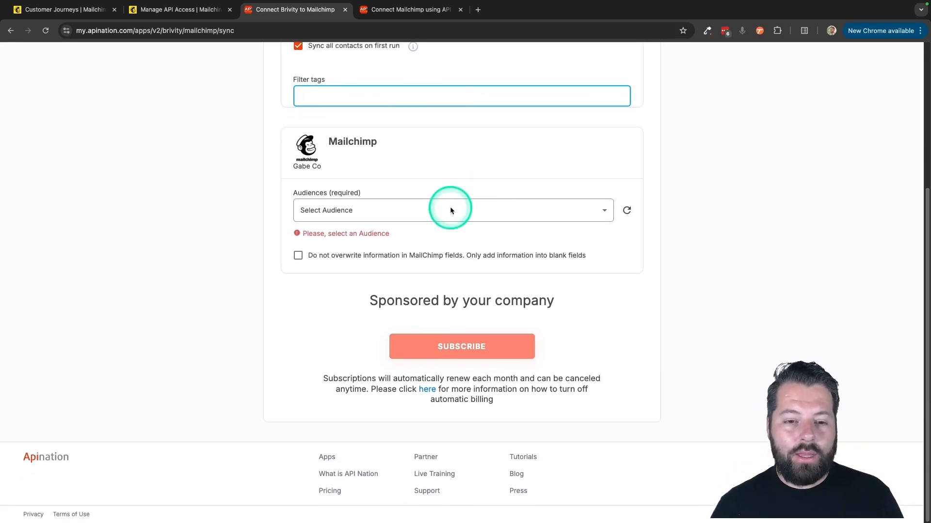
left_click(410, 211)
left_click(340, 228)
scroll(340, 233, "up", 1)
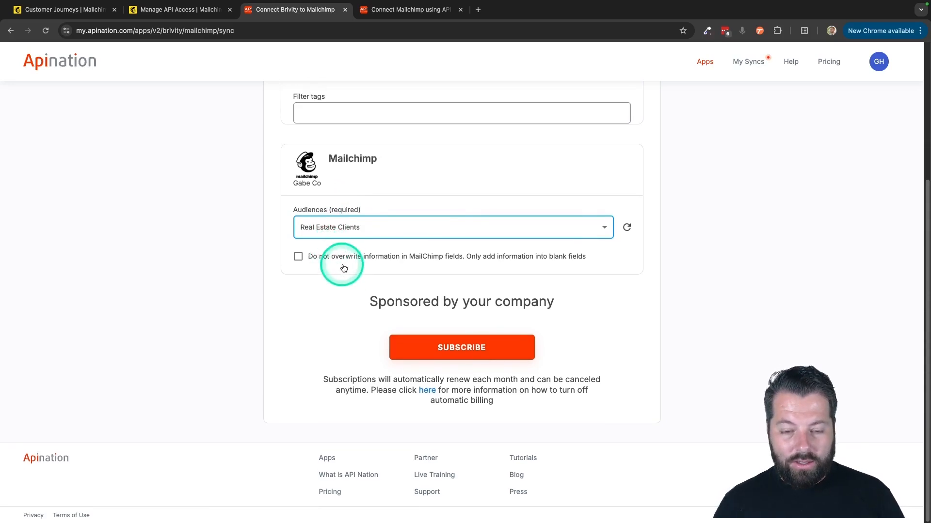
left_click(299, 261)
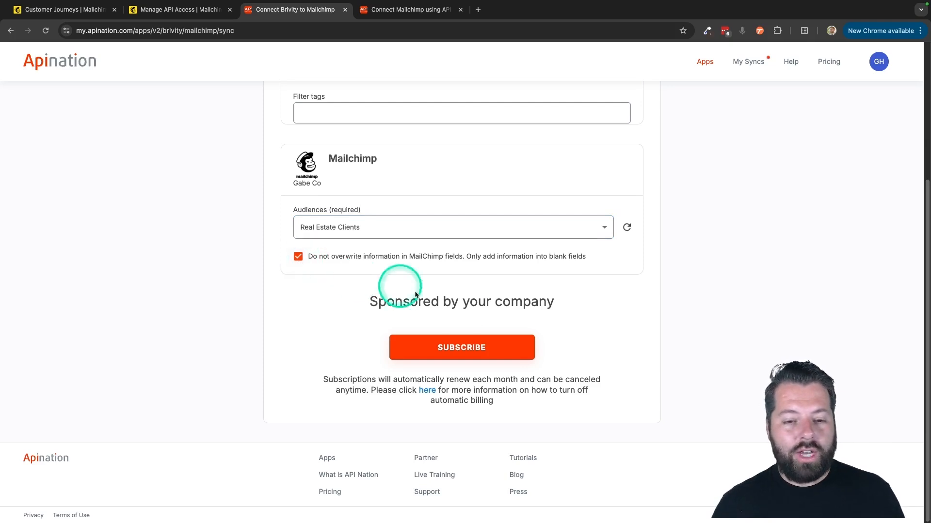
left_click(485, 351)
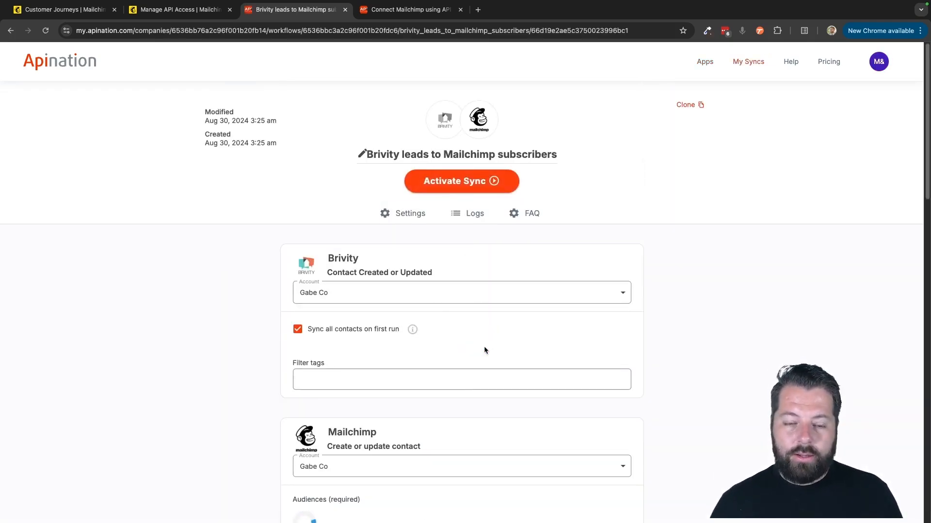
Step: Review the new sync's Brivity and Mailchimp settings and the contact fields offered for filtering
left_click(285, 369)
scroll(513, 325, "down", 4)
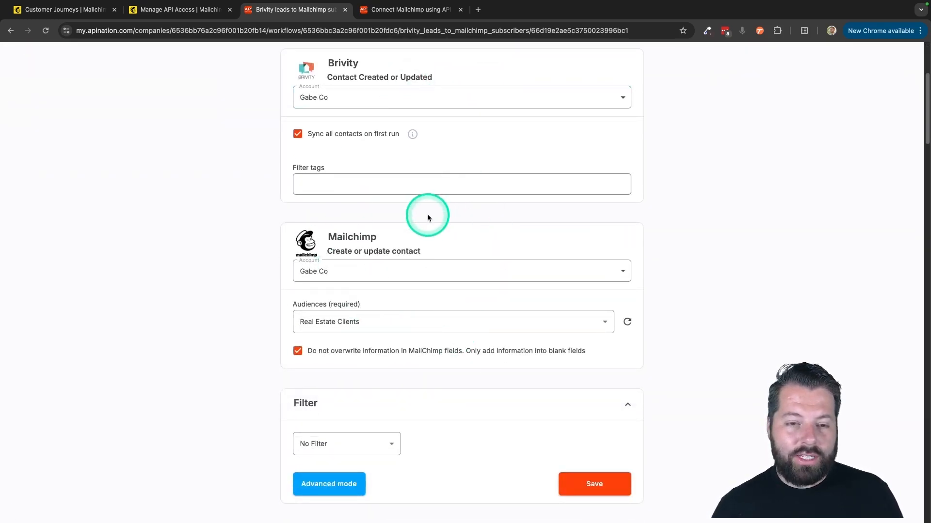
scroll(428, 217, "up", 3)
scroll(428, 218, "down", 6)
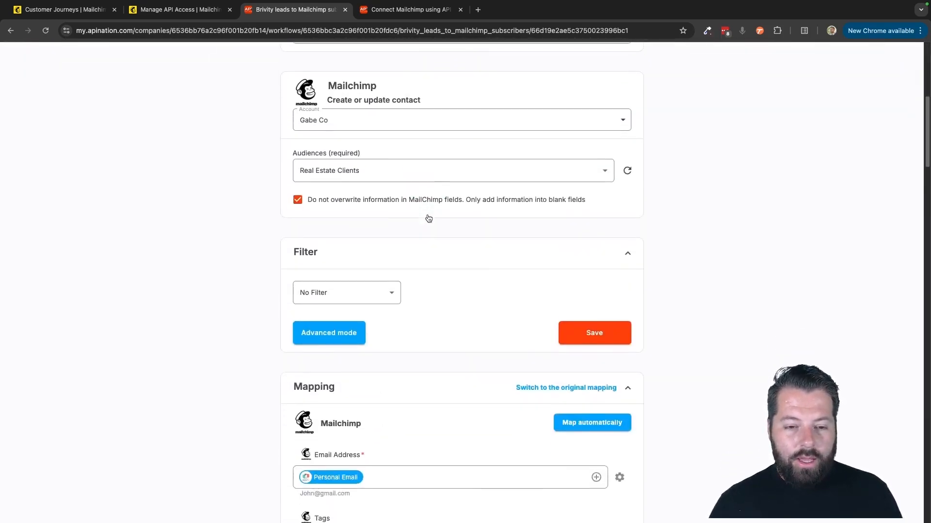
scroll(428, 218, "down", 3)
left_click(341, 135)
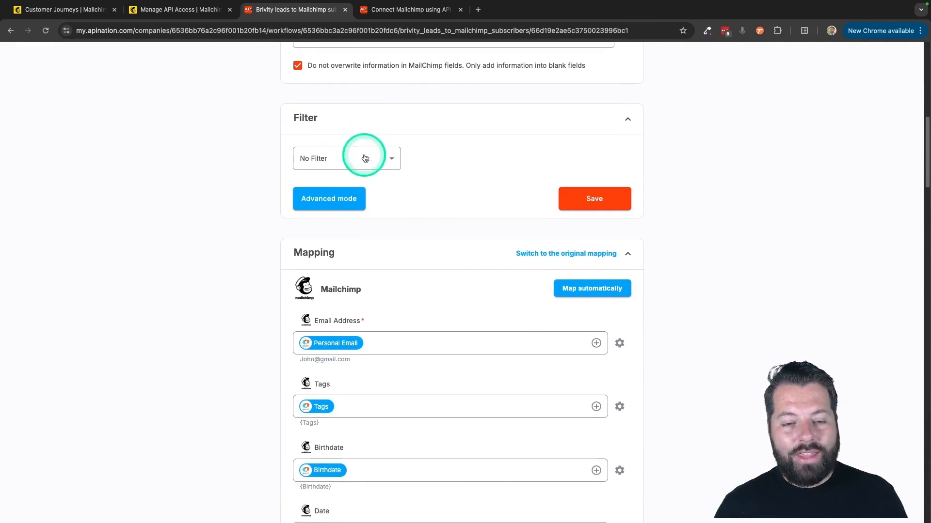
left_click(390, 157)
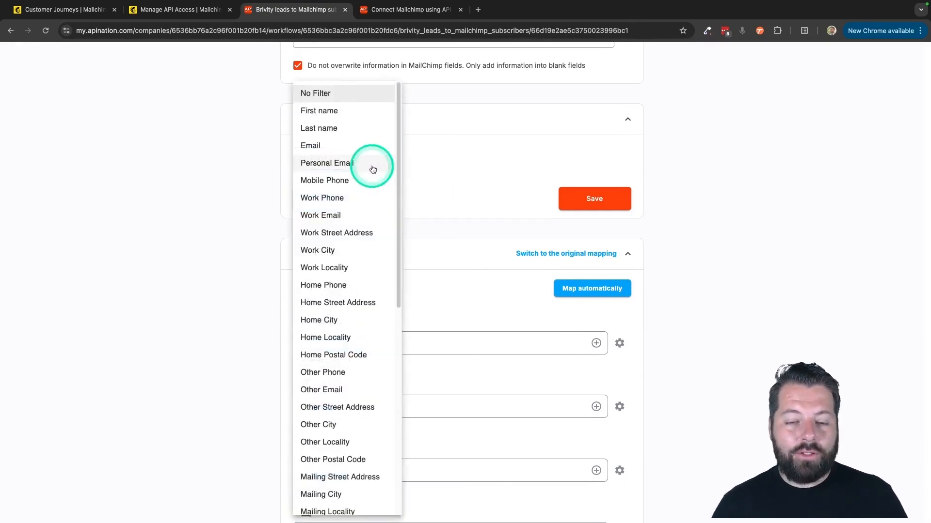
scroll(310, 145, "down", 1)
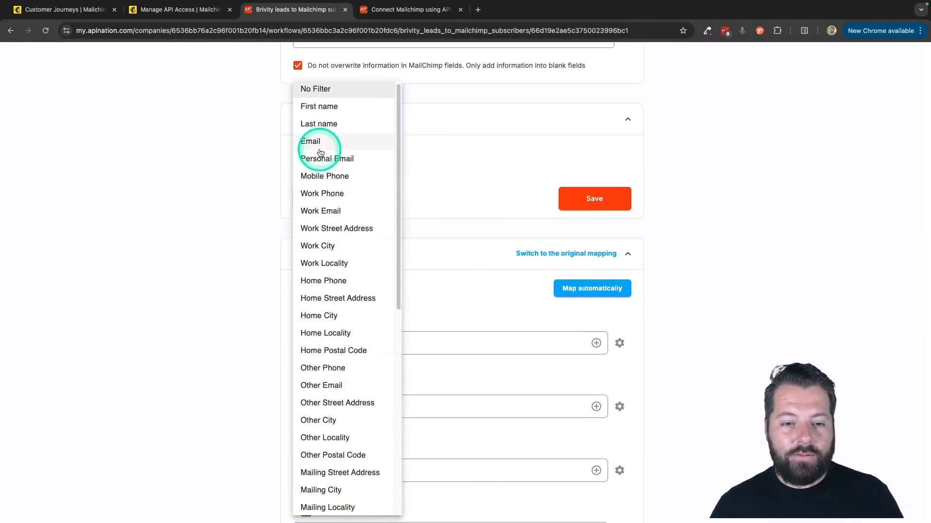
scroll(325, 249, "down", 8)
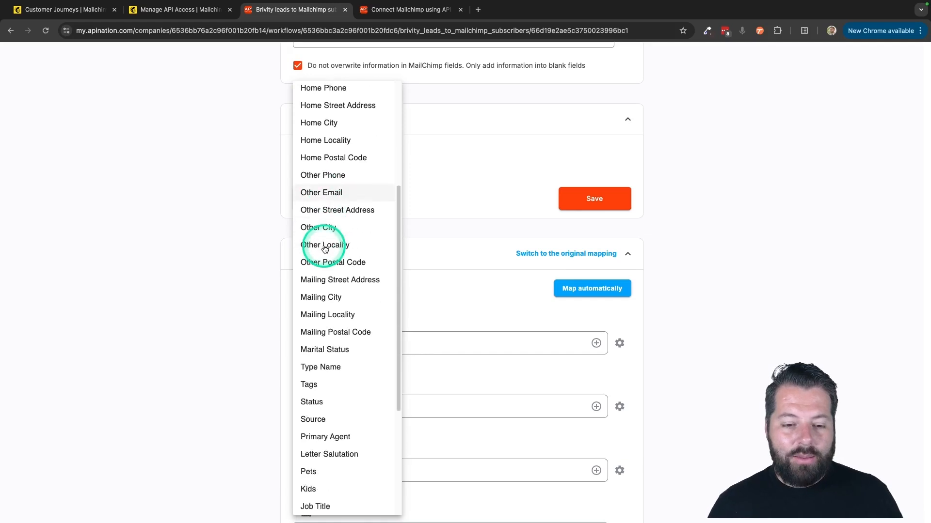
scroll(324, 250, "down", 1)
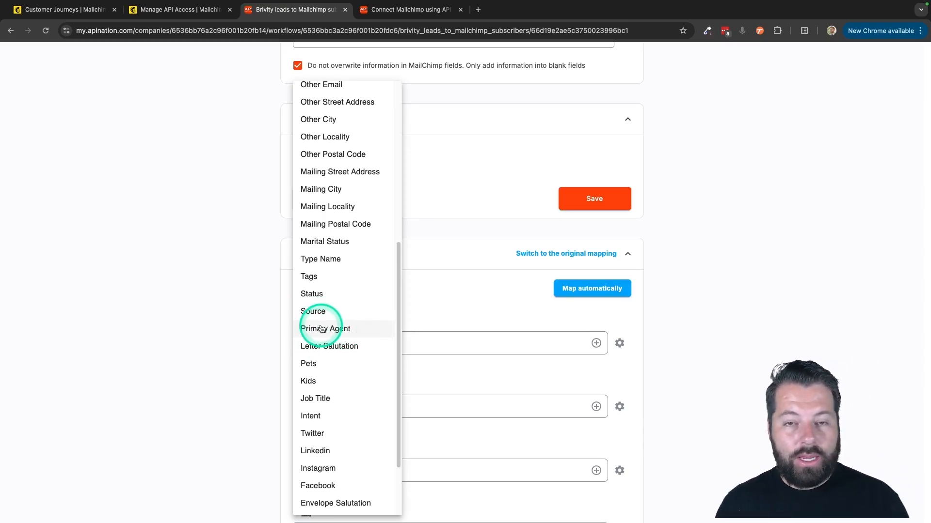
scroll(334, 334, "down", 3)
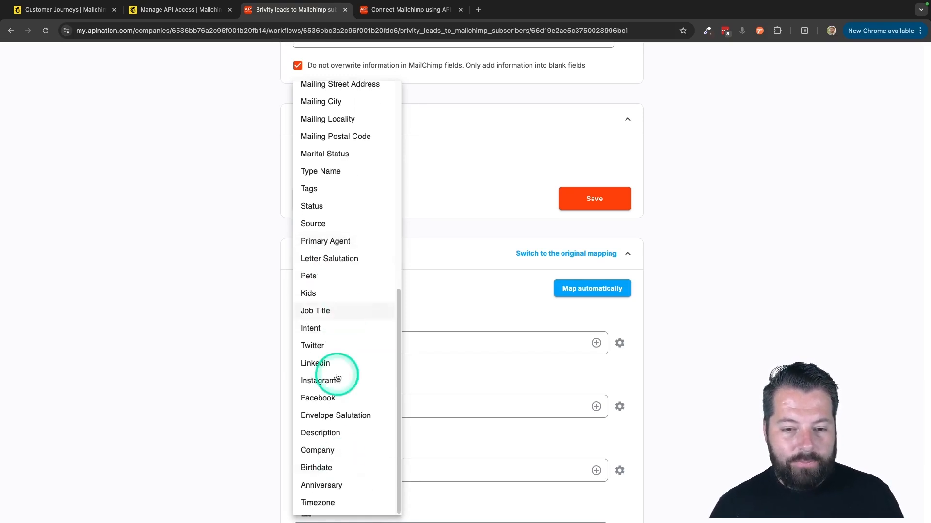
left_click(422, 293)
Step: Try a sync filter of Home Phone is not empty, and return it to No Filter
left_click(368, 158)
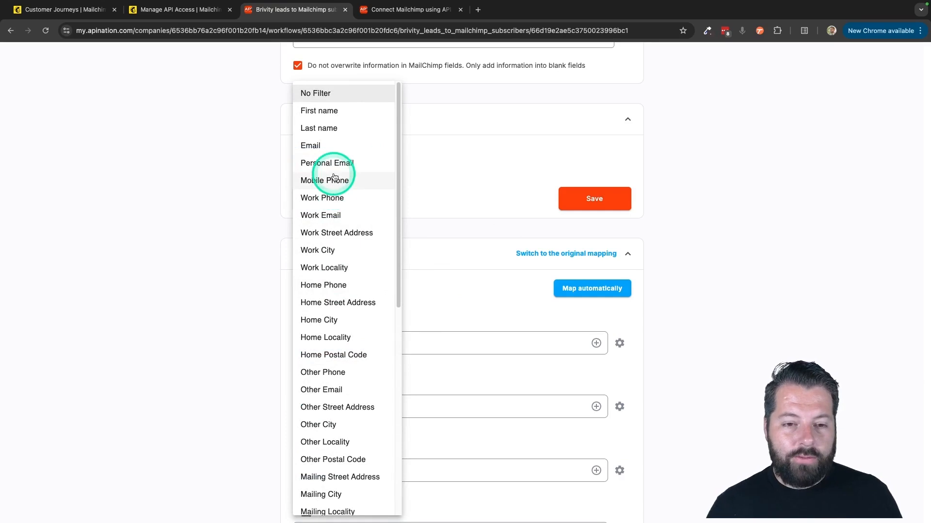
left_click(335, 286)
left_click(470, 158)
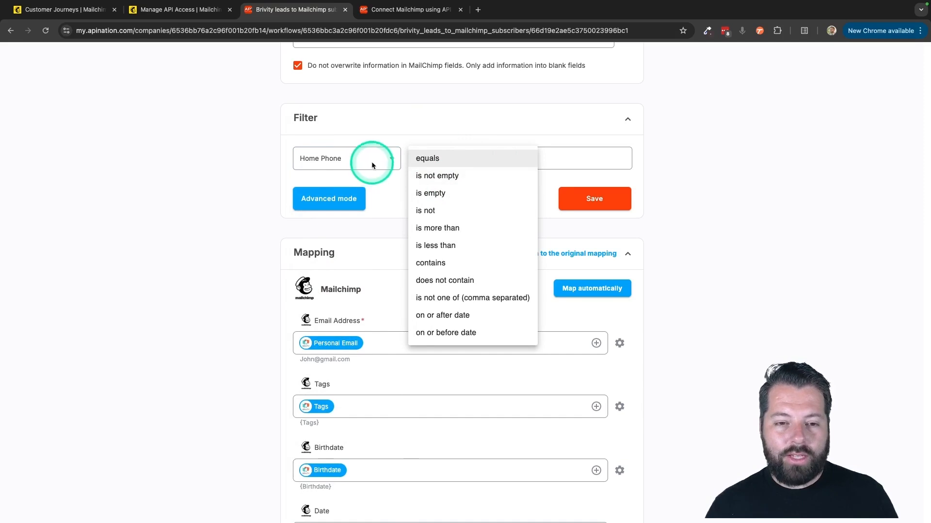
left_click(456, 175)
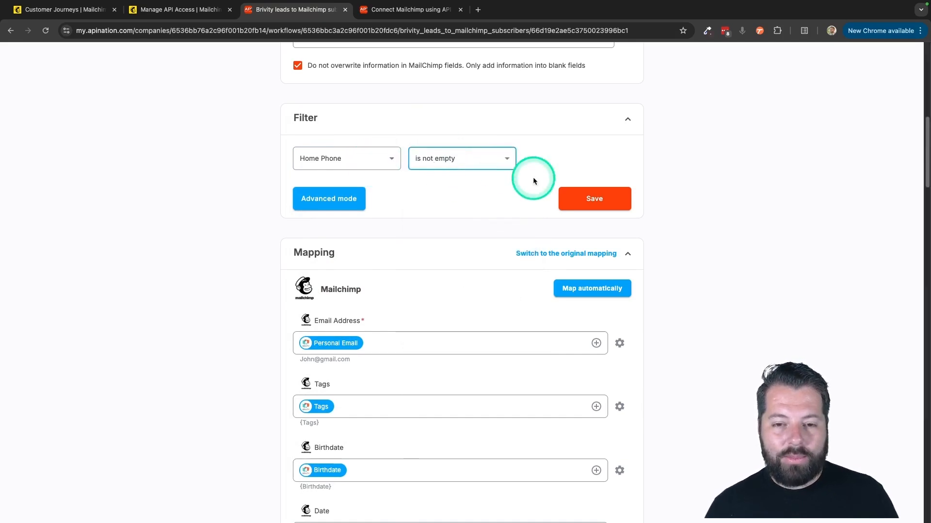
left_click(387, 161)
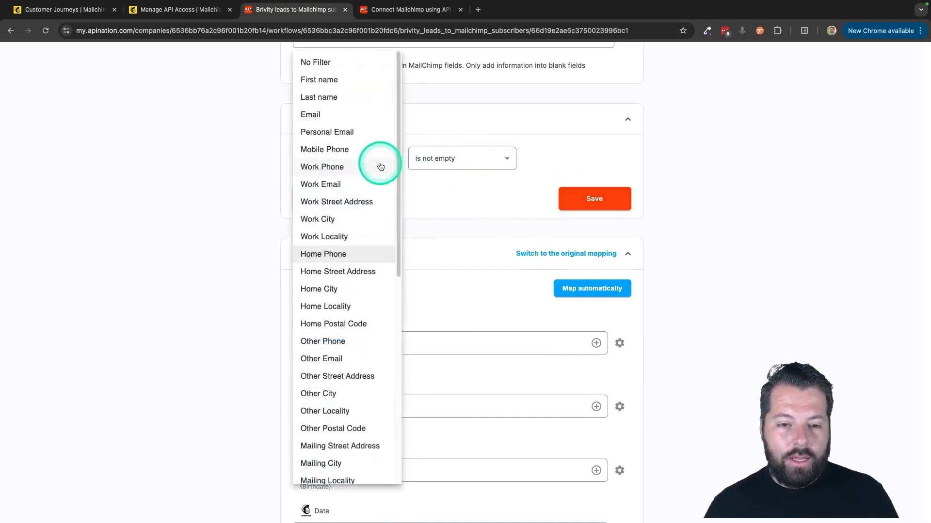
left_click(324, 61)
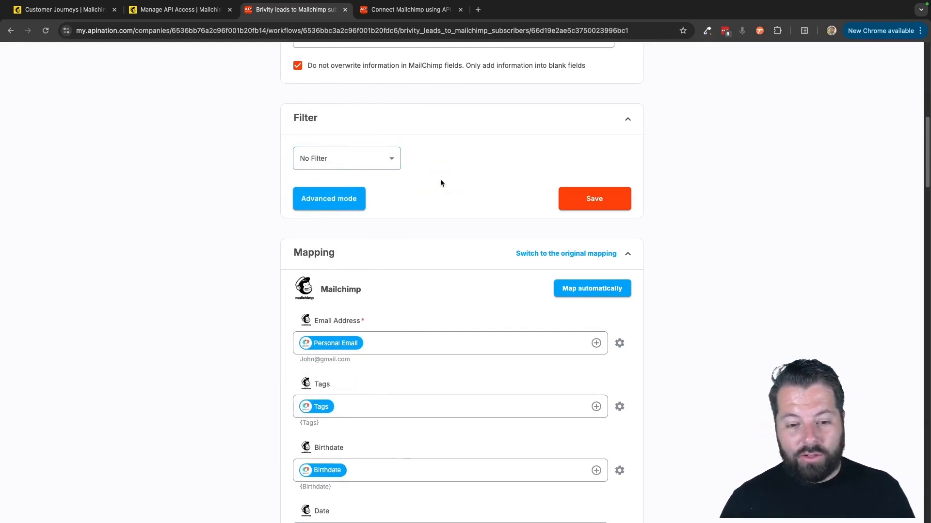
Step: Examine how the Mailchimp Email Address and Tags fields are mapped to Brivity fields
scroll(482, 310, "down", 4)
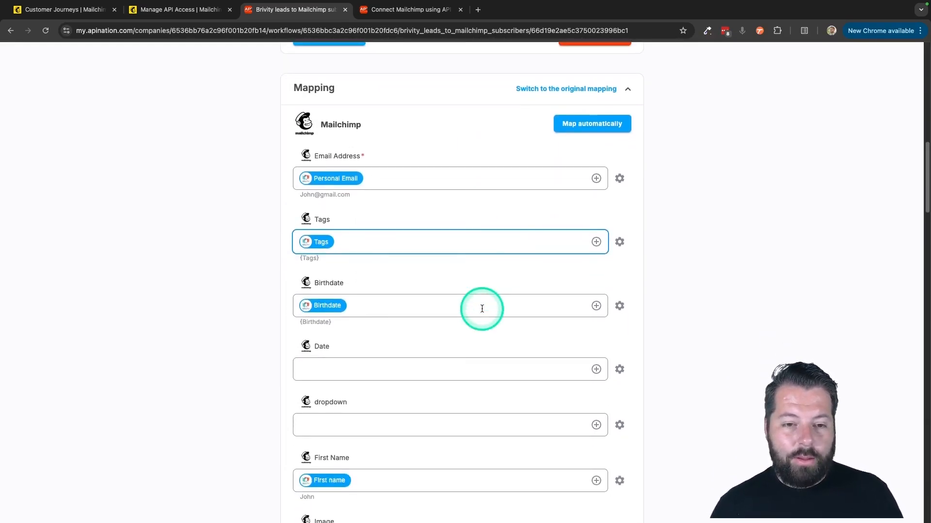
left_click(350, 74)
left_click(378, 172)
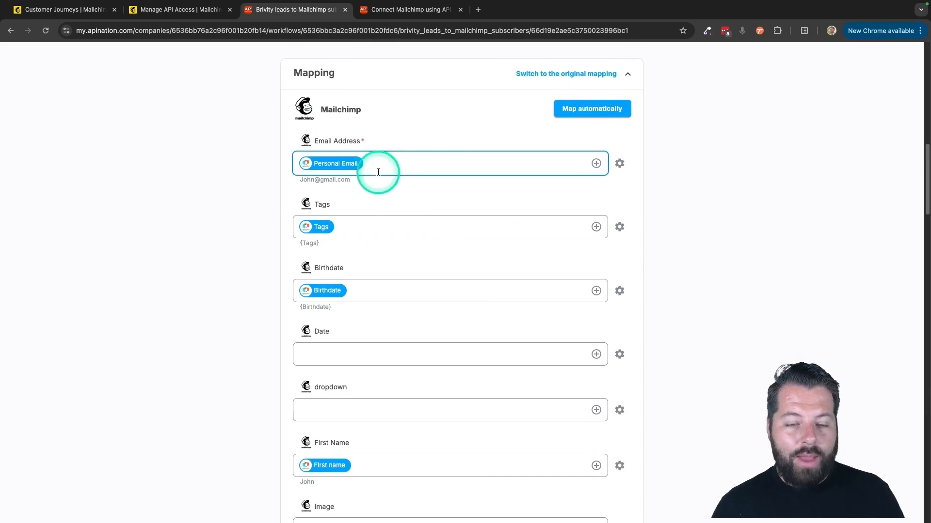
left_click(333, 166)
left_click(341, 139)
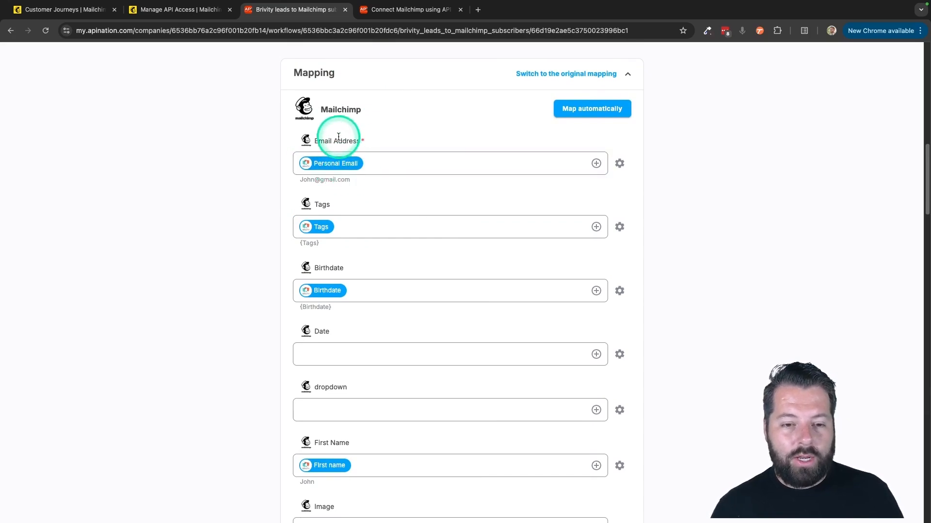
left_click(316, 229)
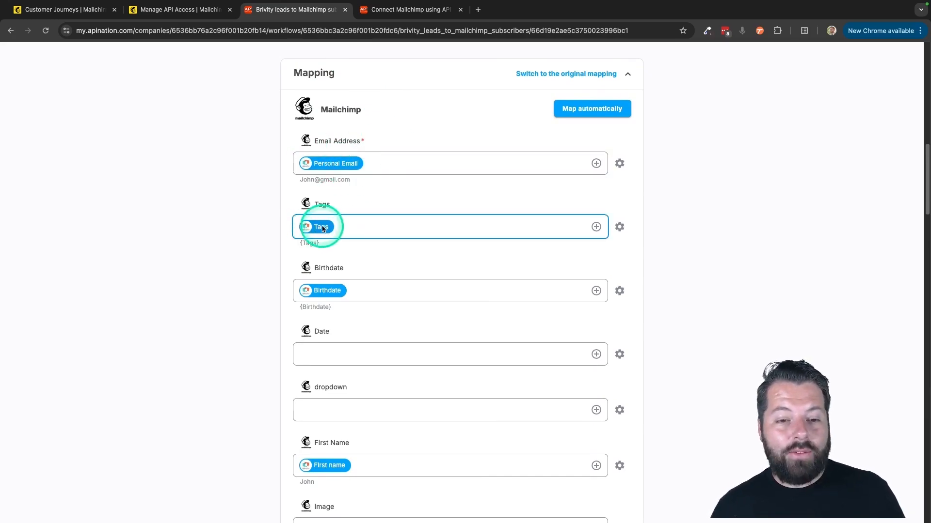
left_click(313, 203)
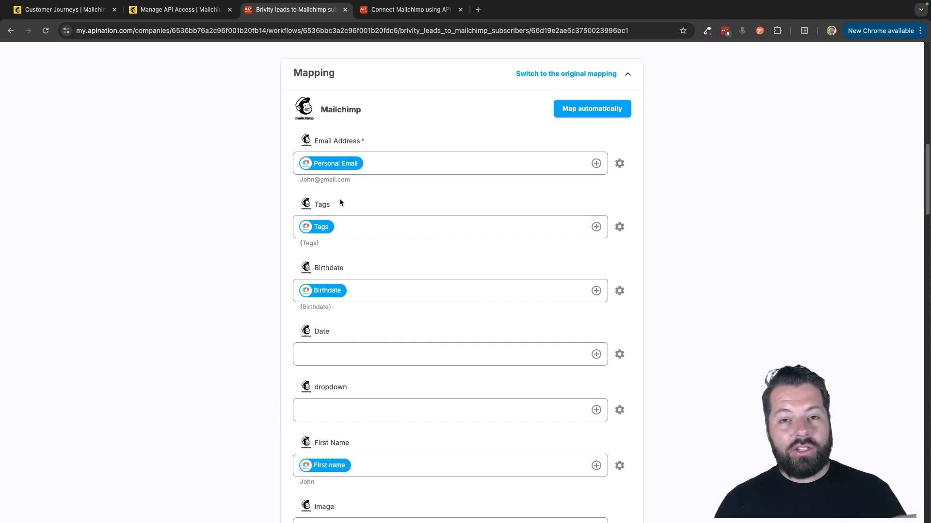
left_click(310, 201)
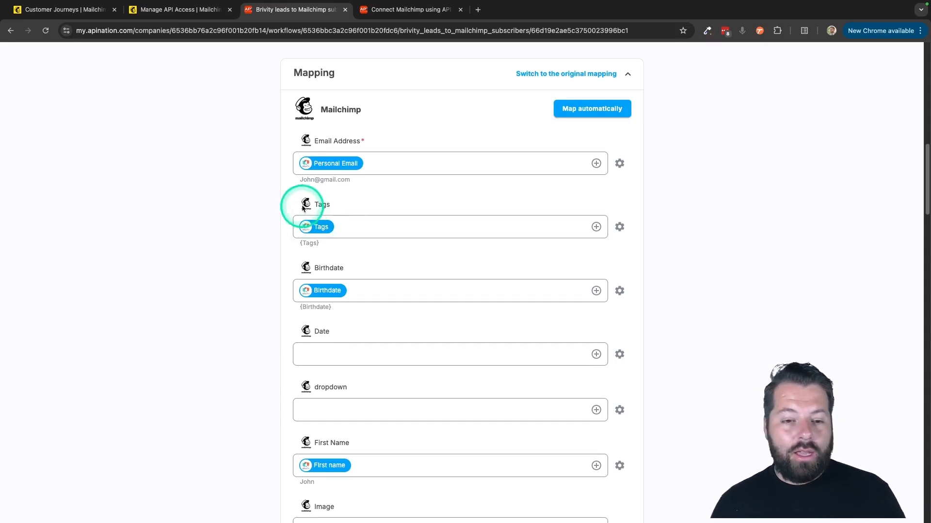
left_click(315, 228)
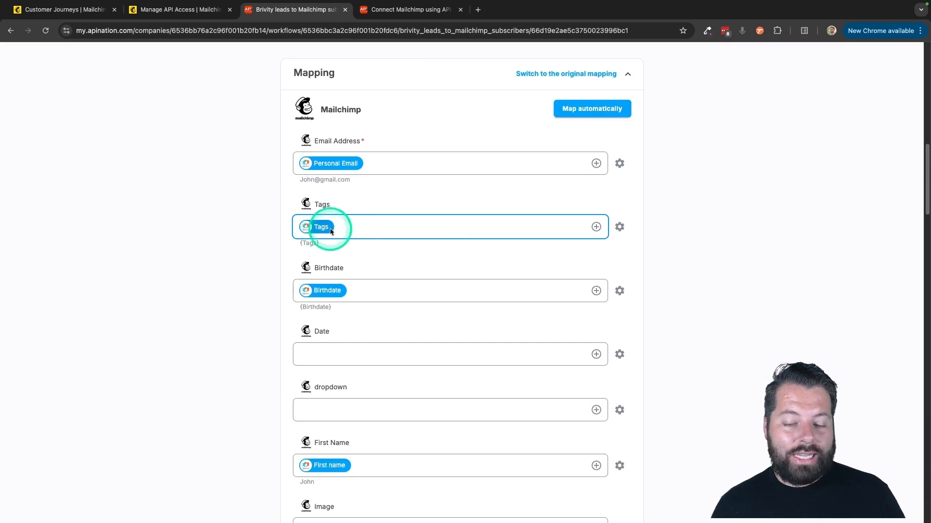
left_click(353, 256)
Step: Map the Mailchimp Type field to the Brivity Type Name field
scroll(376, 297, "down", 9)
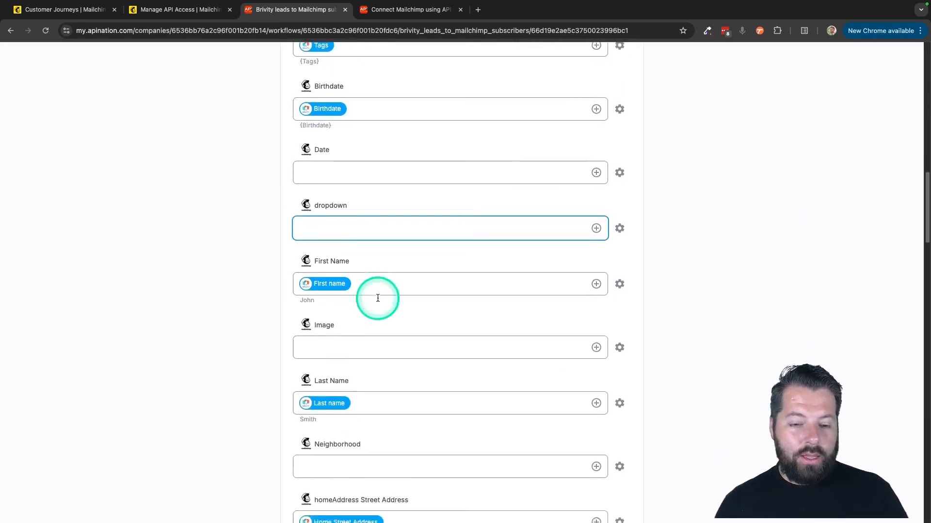
scroll(377, 298, "down", 3)
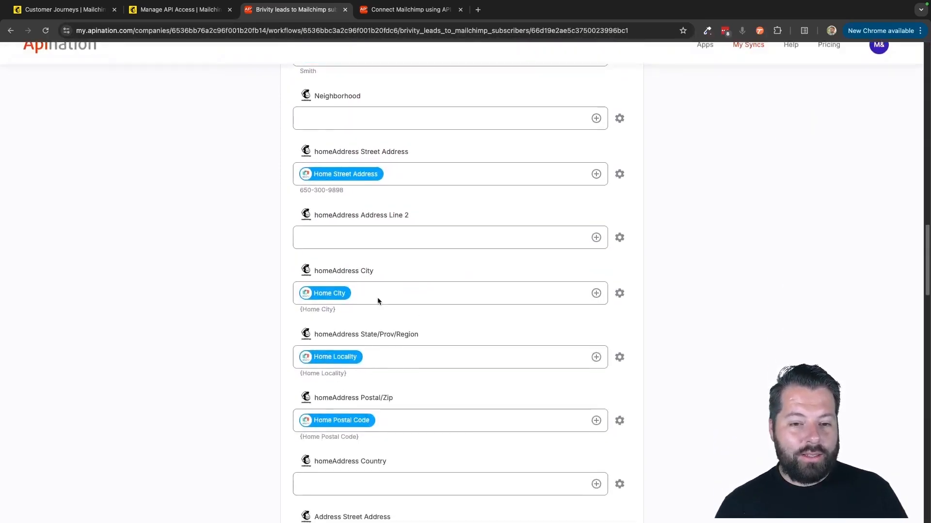
scroll(379, 301, "down", 3)
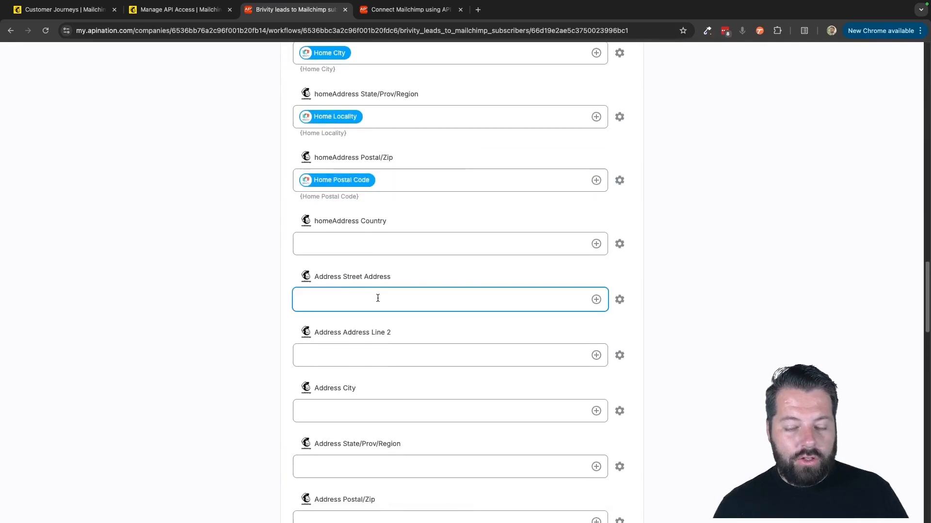
left_click(388, 328)
scroll(391, 330, "down", 3)
scroll(392, 331, "down", 5)
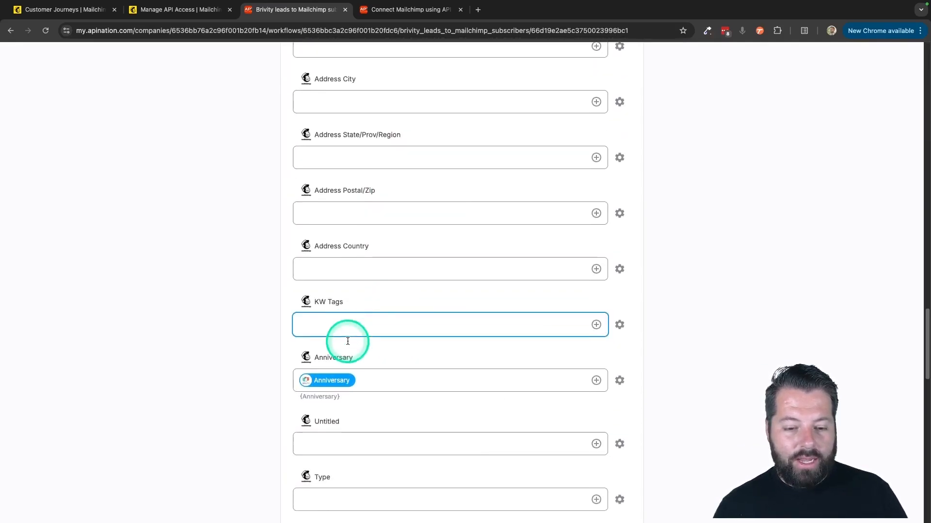
left_click(596, 402)
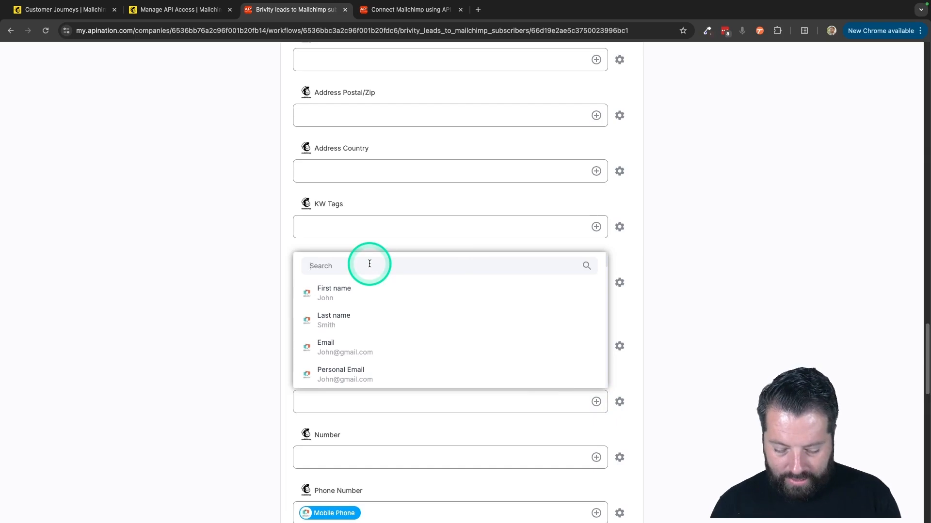
type("typ")
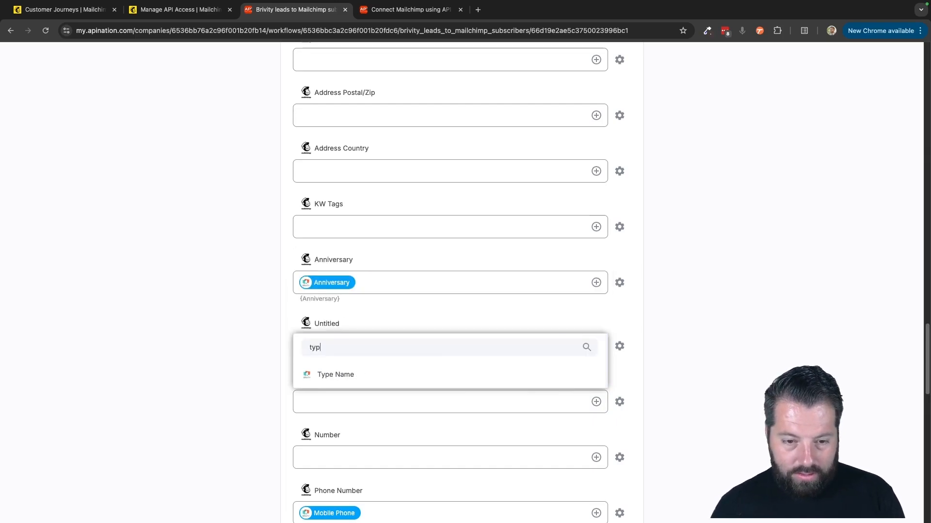
left_click(320, 378)
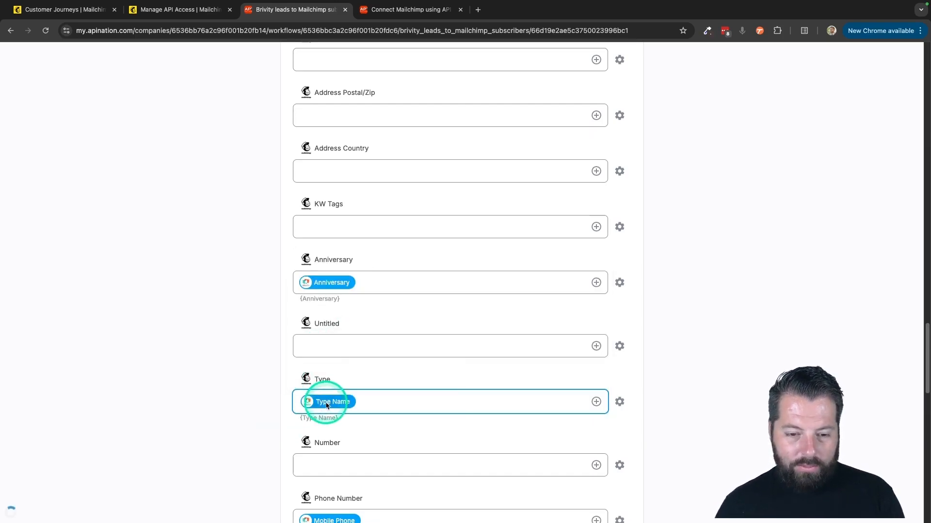
Step: Activate the Brivity leads to Mailchimp subscribers sync
scroll(342, 410, "up", 20)
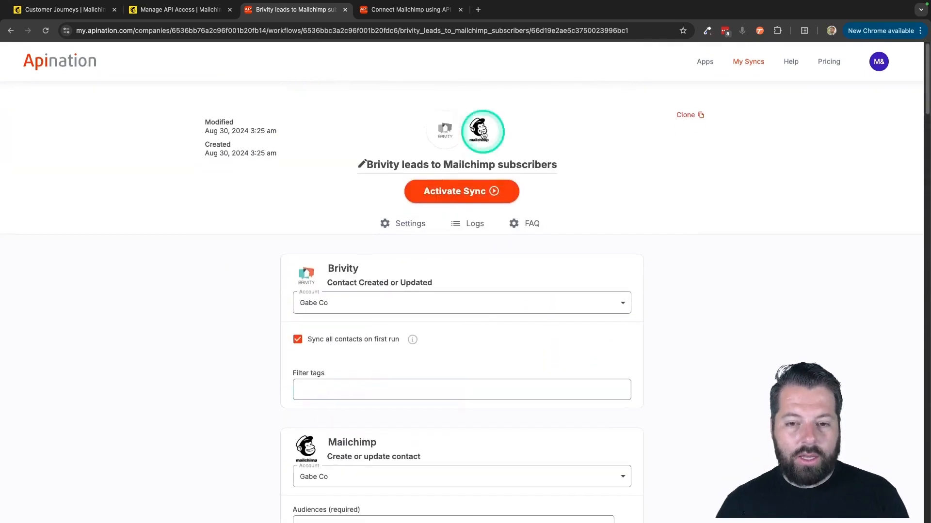
left_click(454, 180)
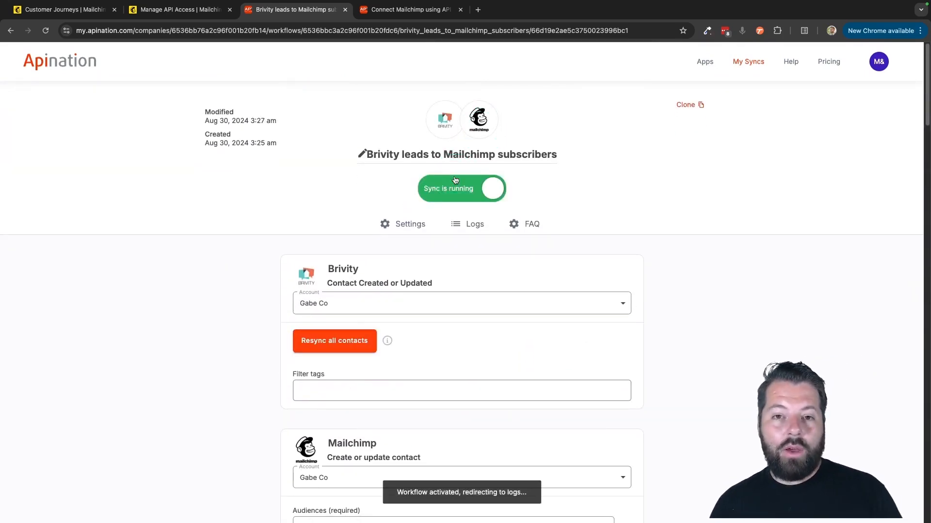
Step: Open the Mailchimp integrations and choose Brivity as the app to sync with it
left_click(479, 126)
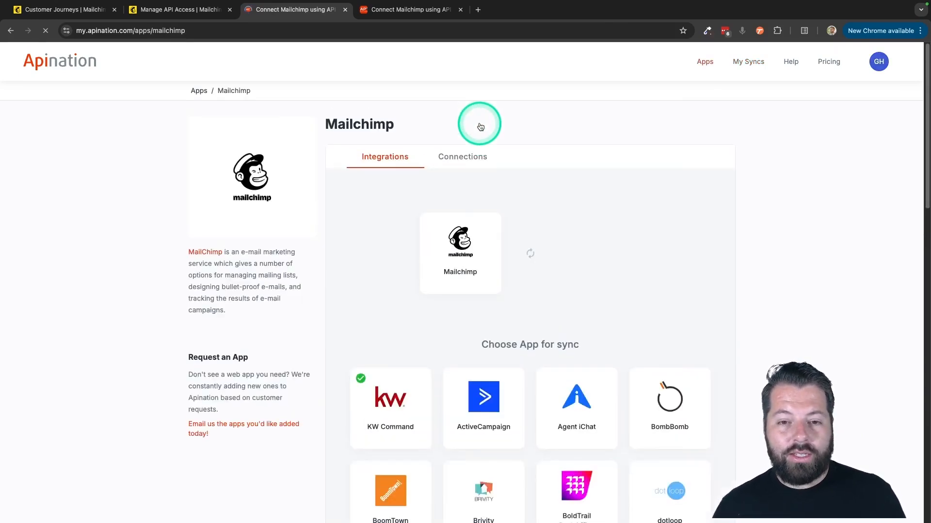
scroll(452, 283, "down", 1)
scroll(451, 284, "down", 4)
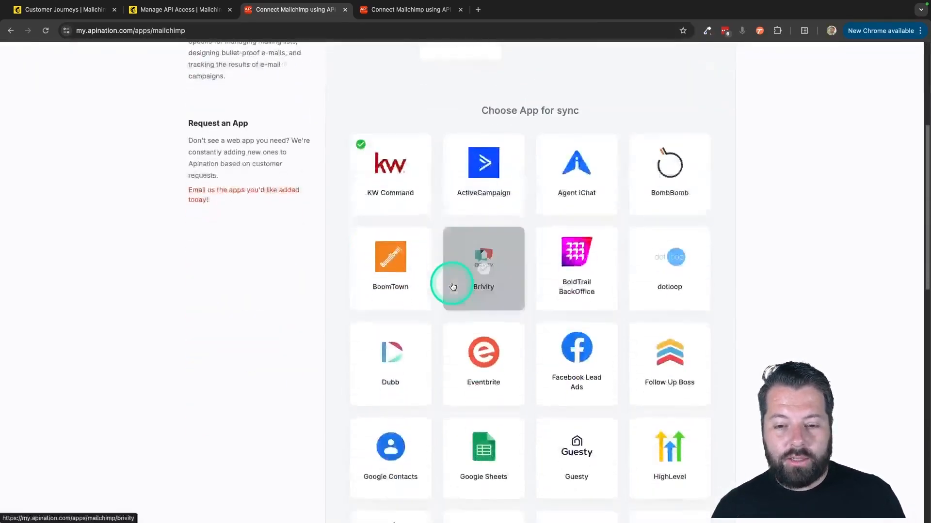
left_click(479, 253)
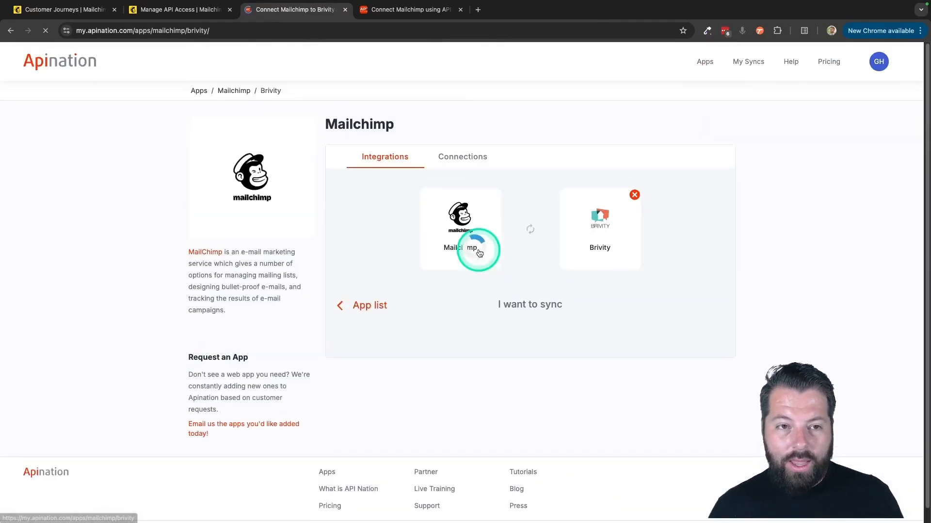
Step: Start setting up the Mailchimp subscribers to Brivity leads sync with the existing Mailchimp and Brivity accounts
left_click(370, 371)
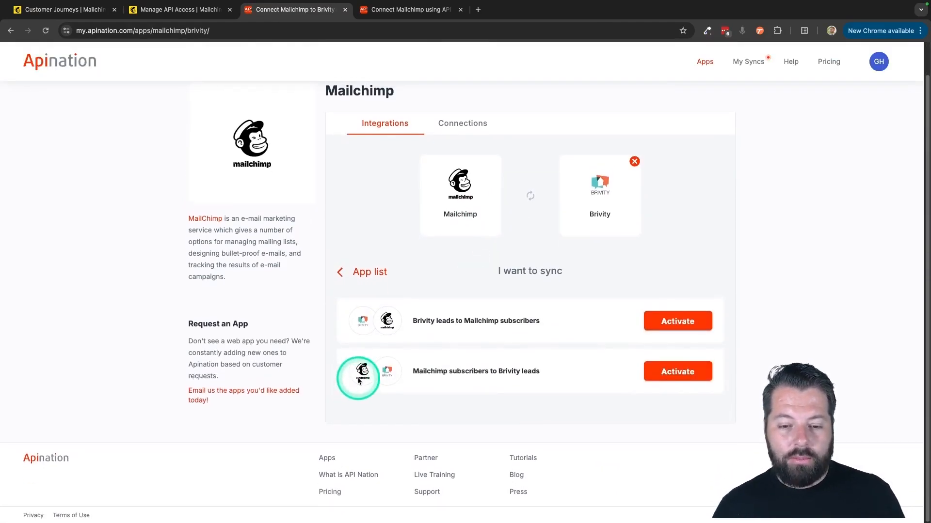
left_click(673, 372)
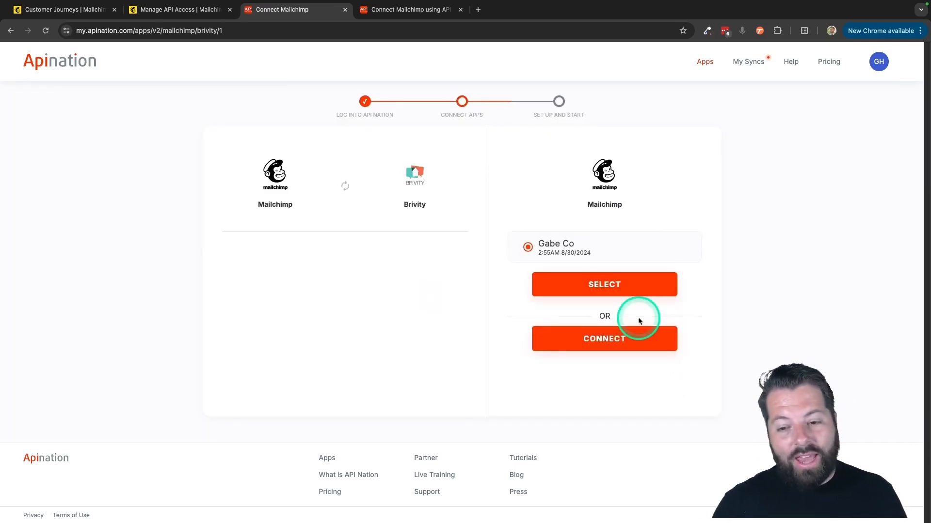
left_click(604, 284)
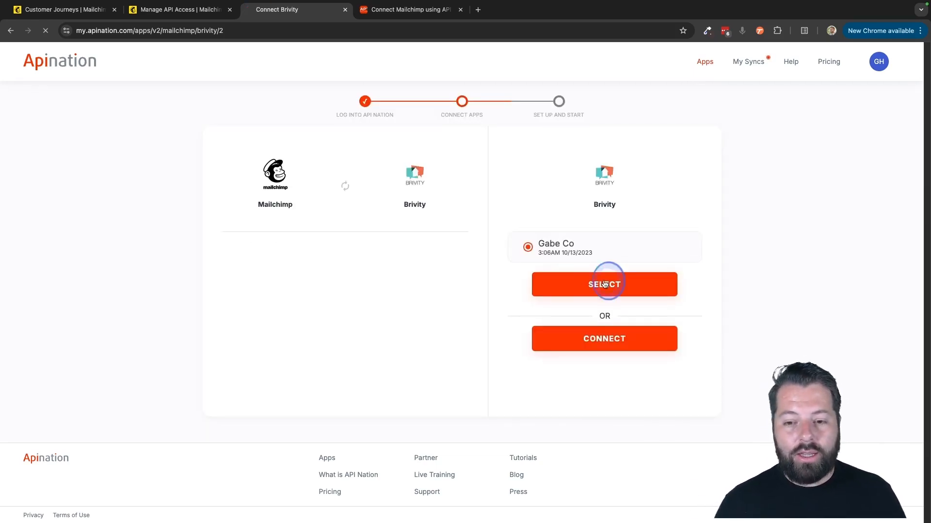
left_click(604, 284)
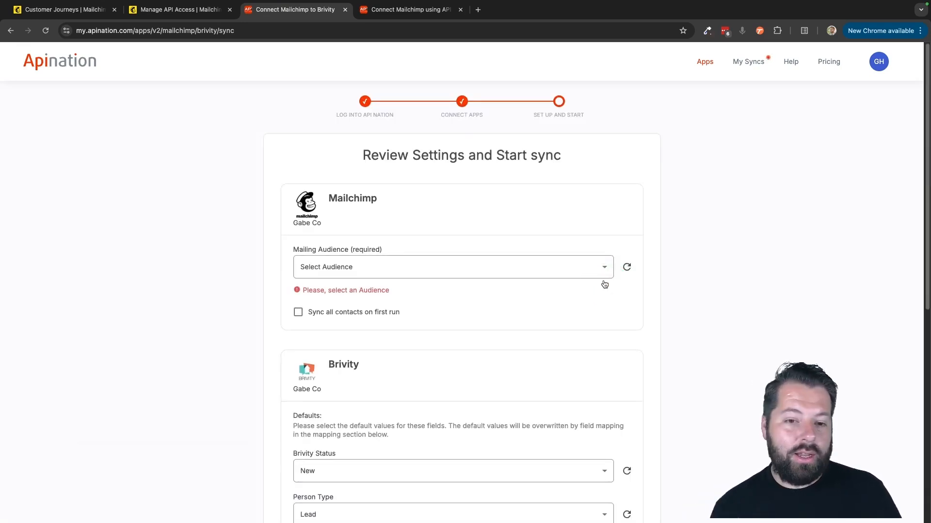
Step: Set the new sync's Mailchimp mailing audience to Real Estate Clients
scroll(605, 284, "down", 4)
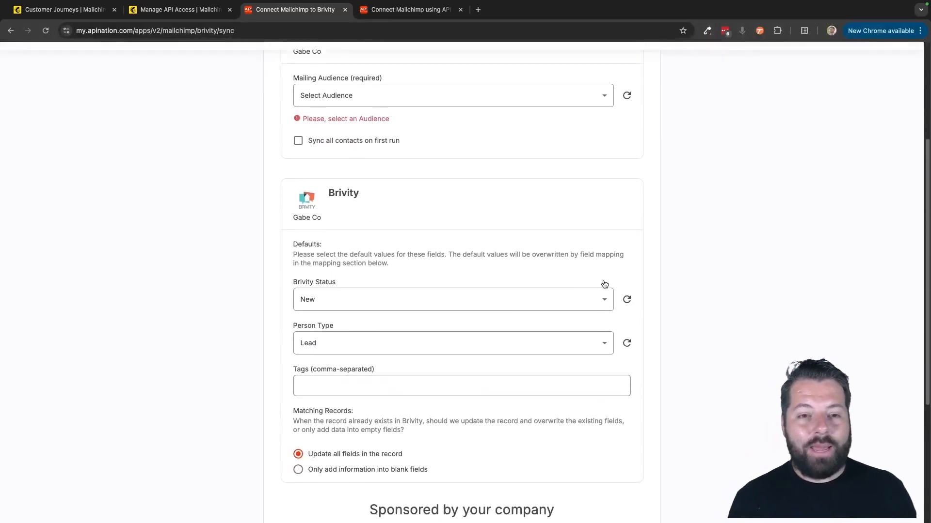
scroll(605, 284, "up", 1)
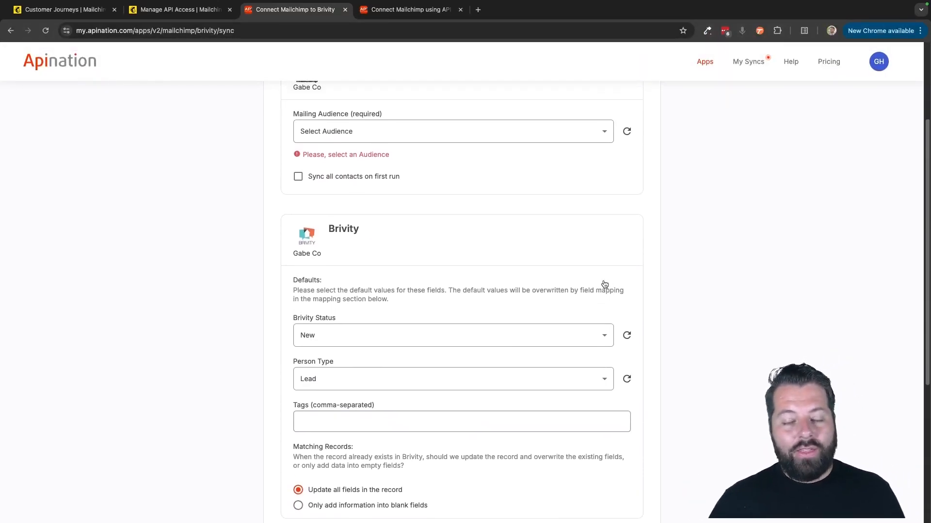
scroll(604, 284, "up", 1)
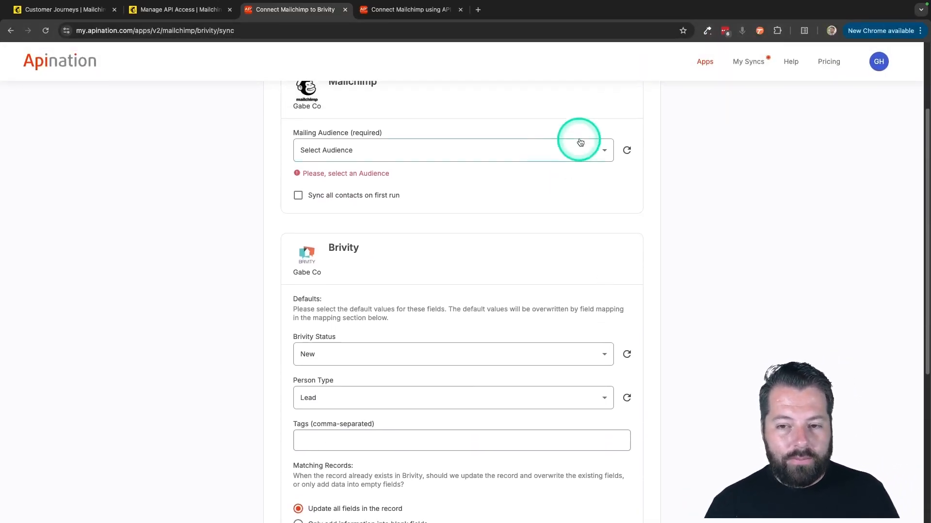
left_click(601, 143)
left_click(382, 165)
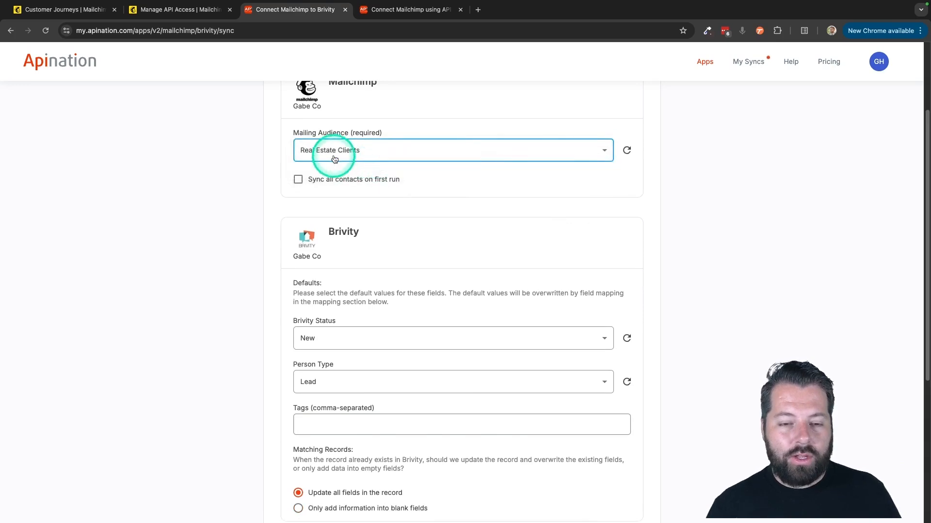
Step: Set the default Brivity Status to Watch with Person Type Lead, and subscribe to the sync
scroll(419, 188, "down", 1)
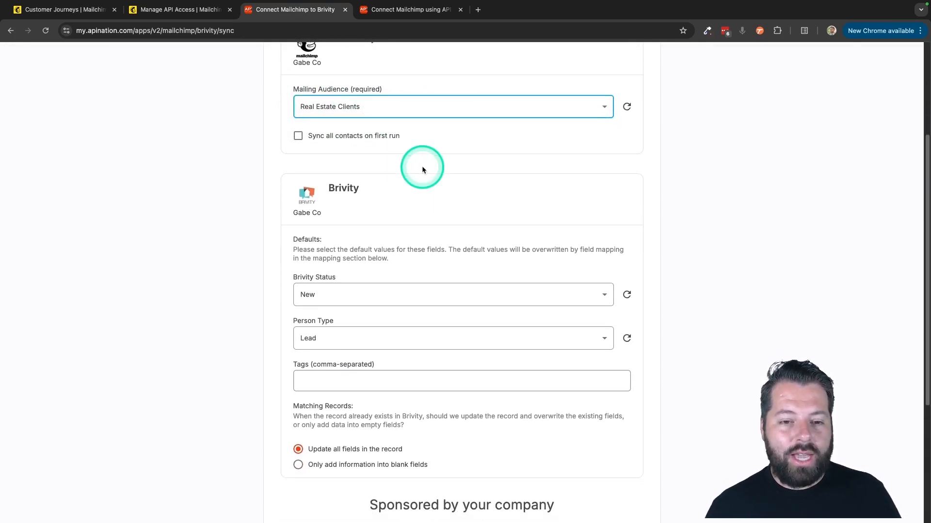
scroll(421, 166, "down", 2)
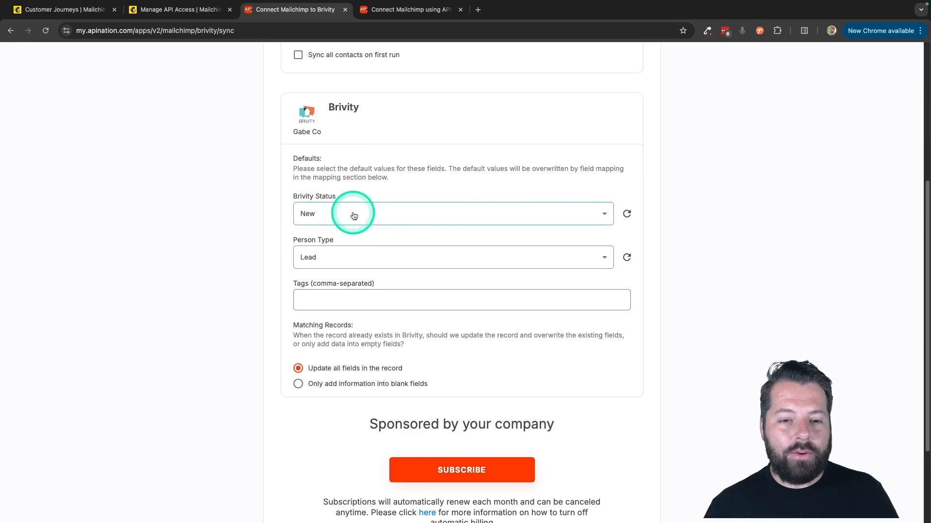
left_click(321, 213)
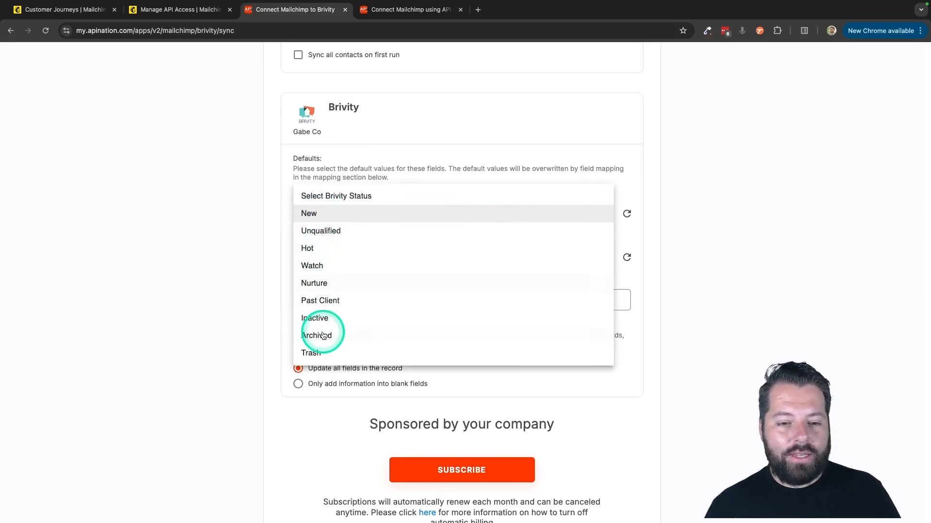
left_click(321, 266)
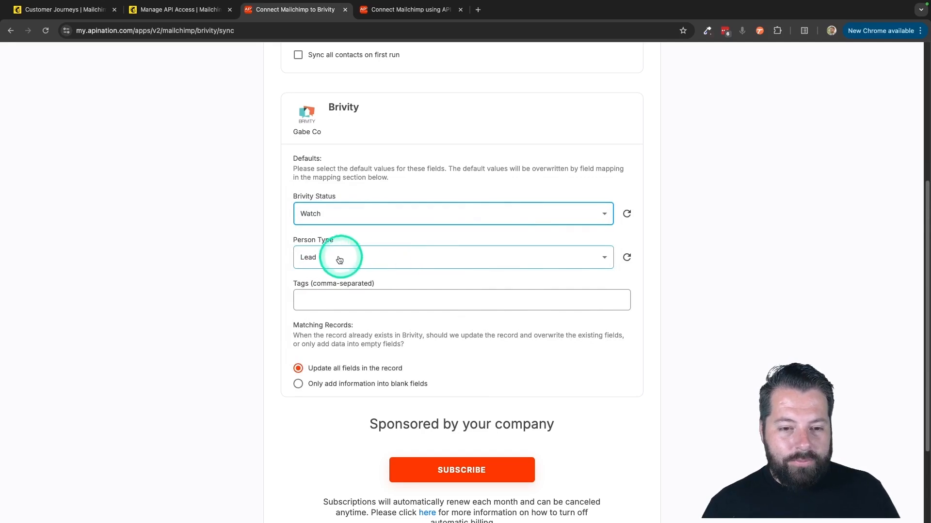
left_click(315, 259)
left_click(318, 258)
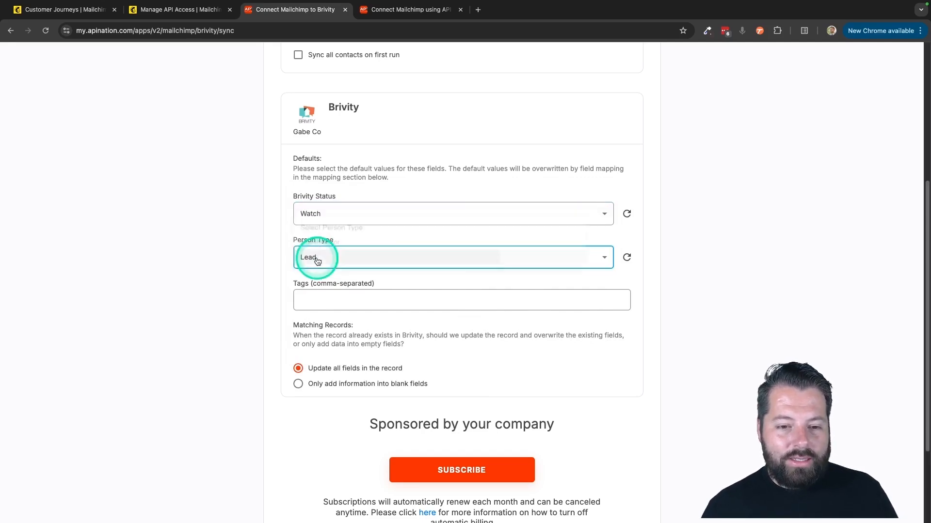
left_click_drag(292, 286, 401, 282)
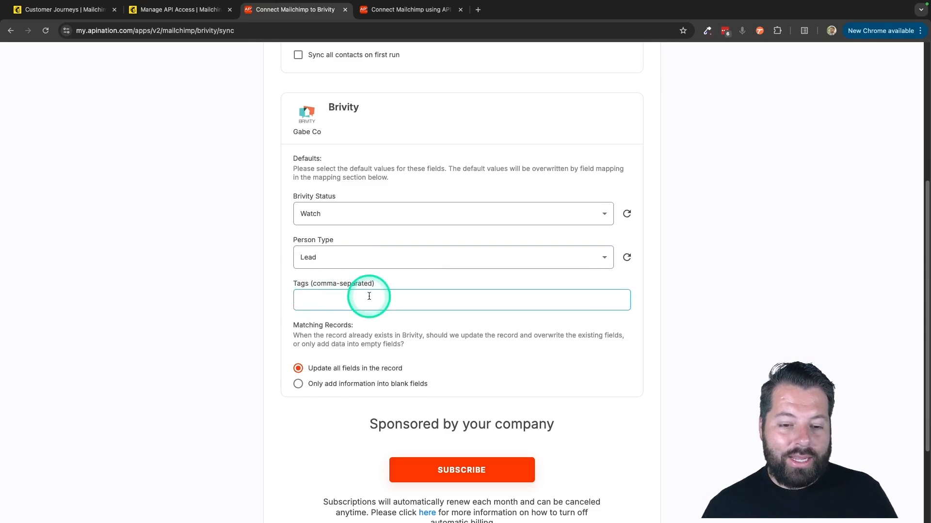
left_click(432, 470)
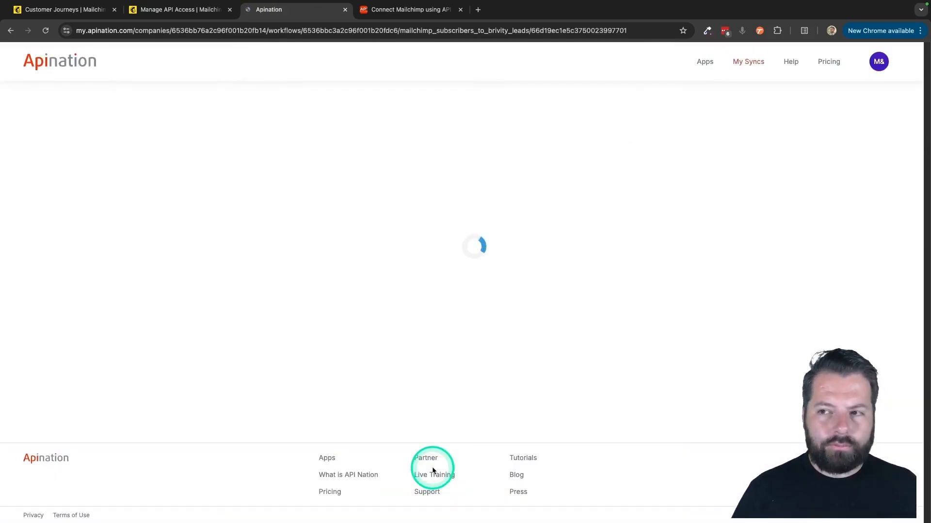
Step: Review the Mailchimp subscribers to Brivity leads sync's settings, available filter fields and Brivity field mapping
scroll(433, 470, "down", 10)
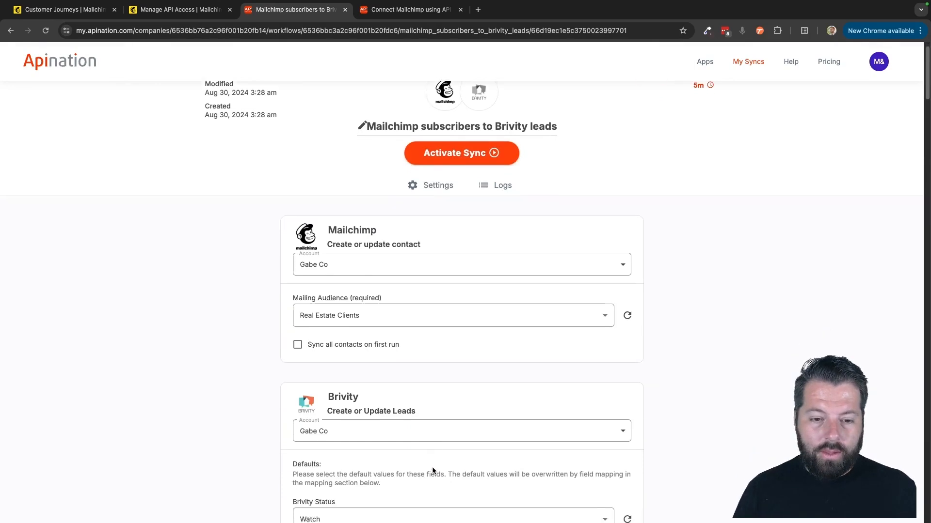
scroll(405, 270, "down", 3)
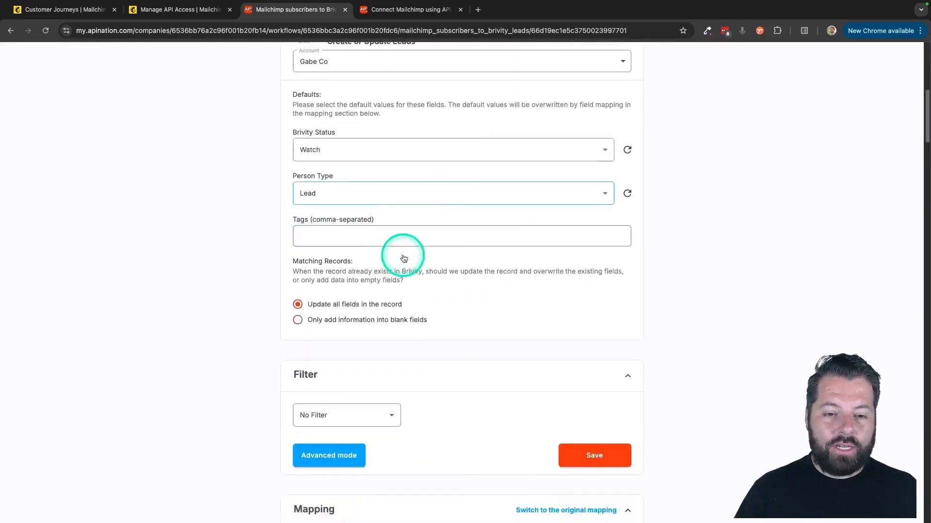
scroll(339, 306, "down", 2)
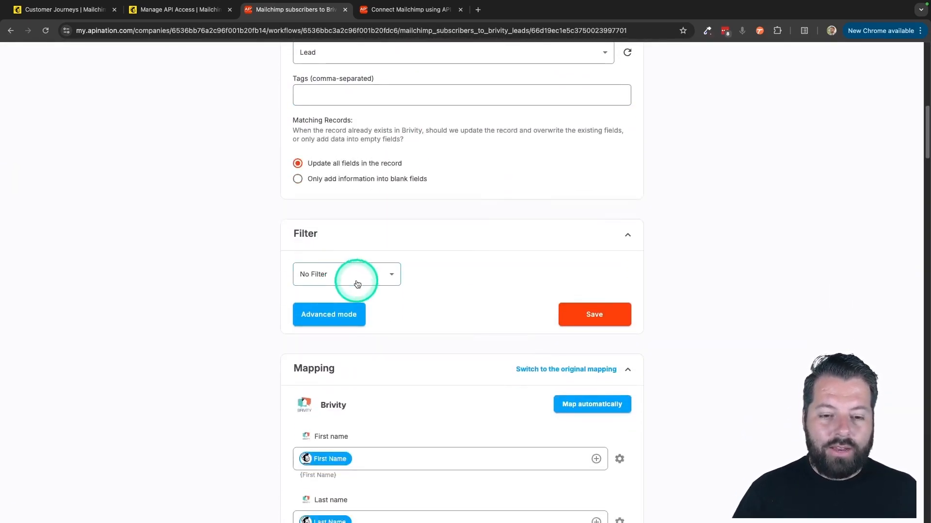
left_click(356, 275)
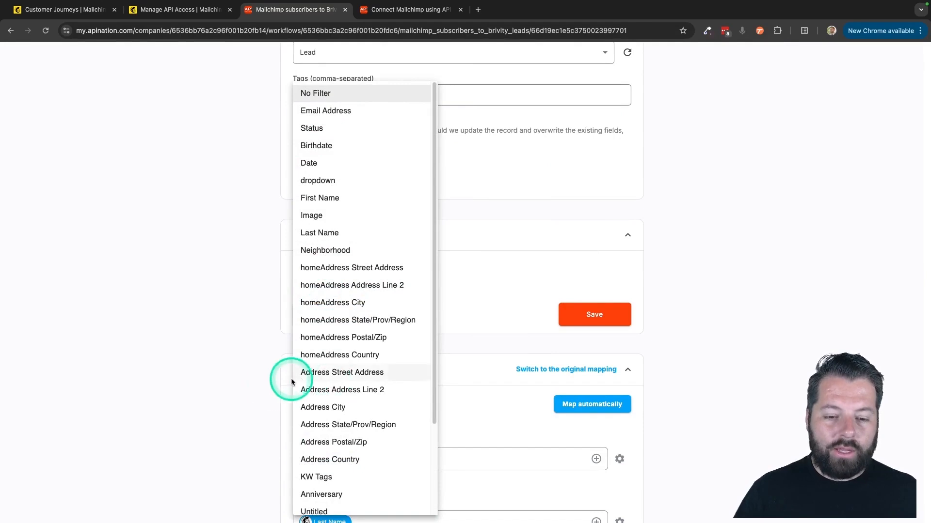
left_click(252, 394)
scroll(253, 396, "down", 1)
scroll(252, 397, "down", 4)
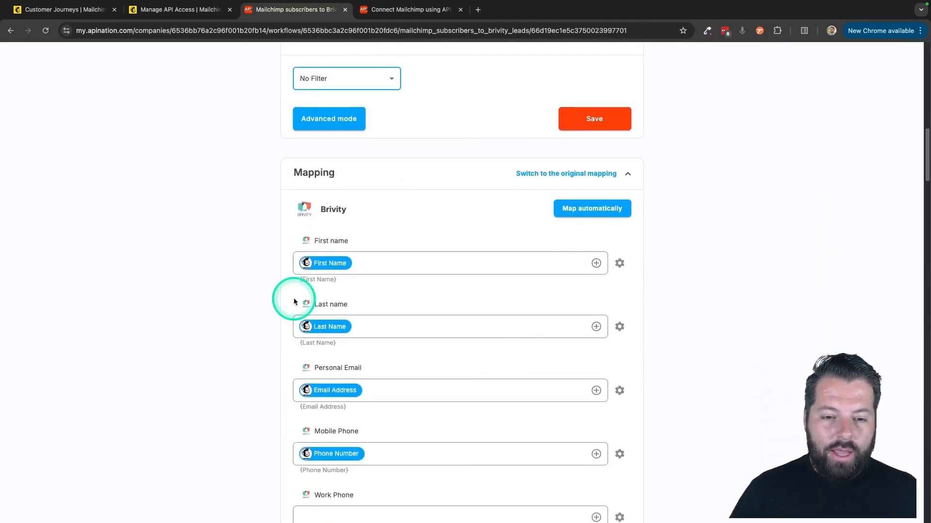
scroll(332, 387, "down", 8)
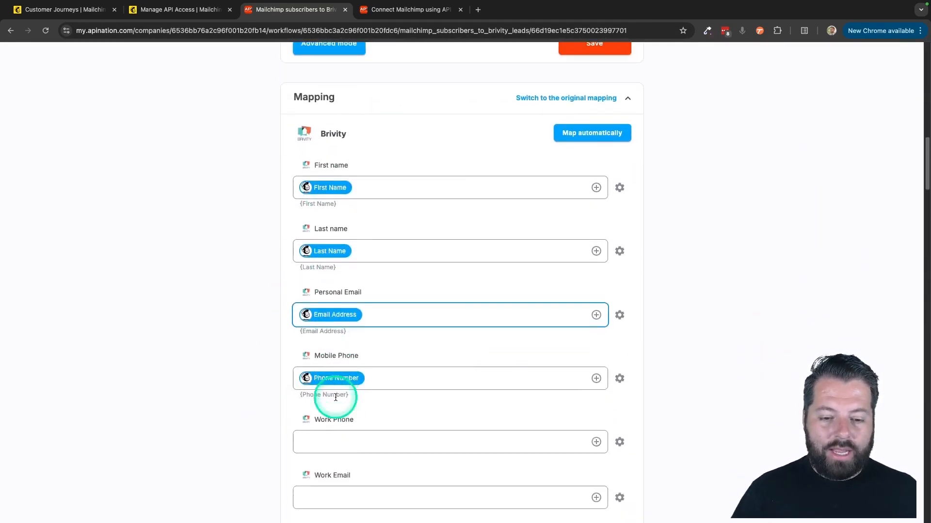
scroll(336, 396, "down", 3)
Step: Activate the Mailchimp subscribers to Brivity leads sync
scroll(336, 396, "up", 20)
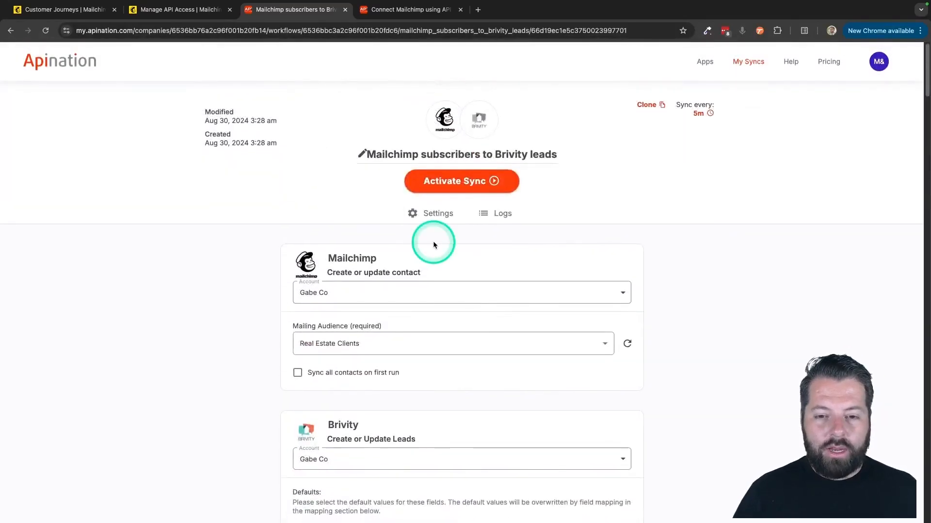
left_click(464, 181)
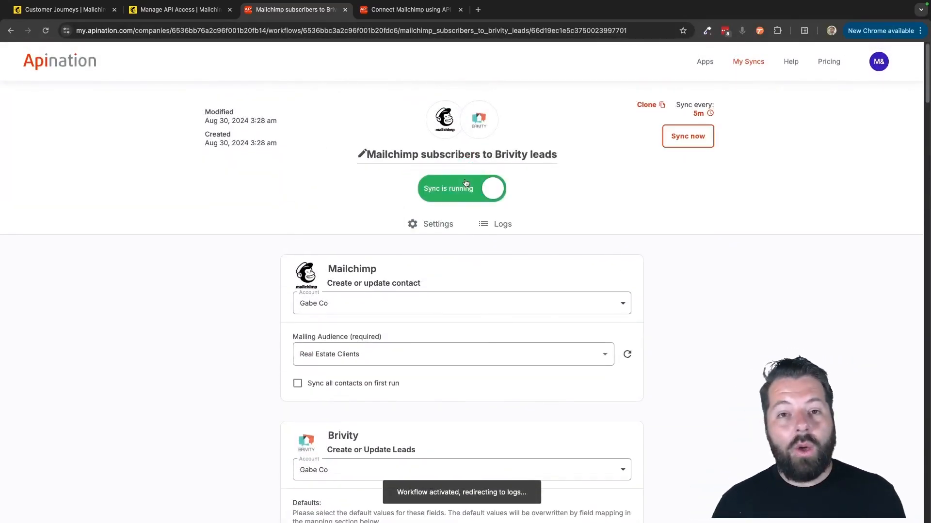